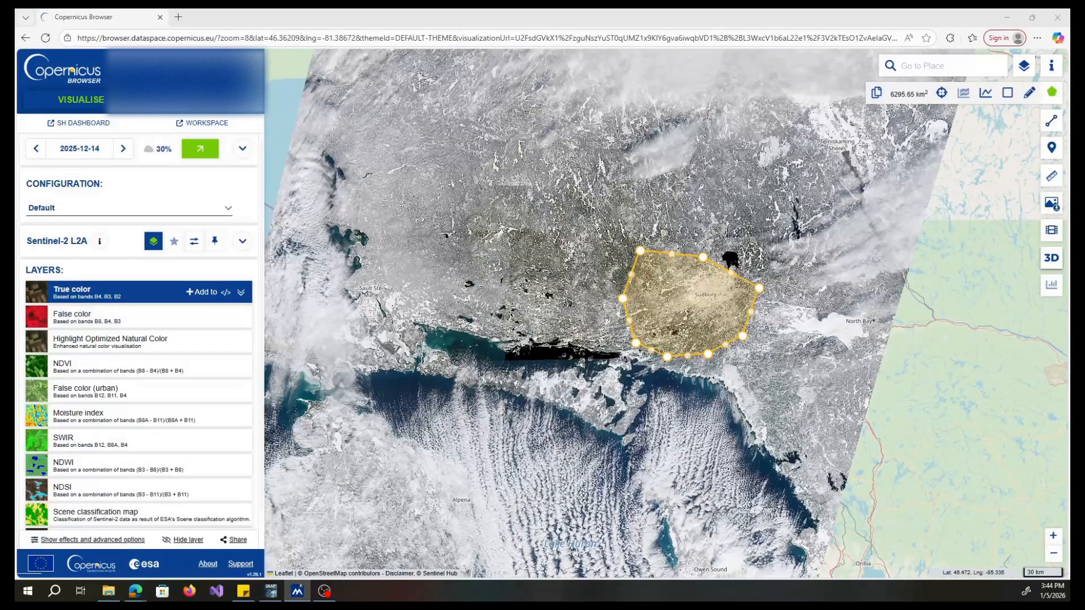
key(alt+Tab)
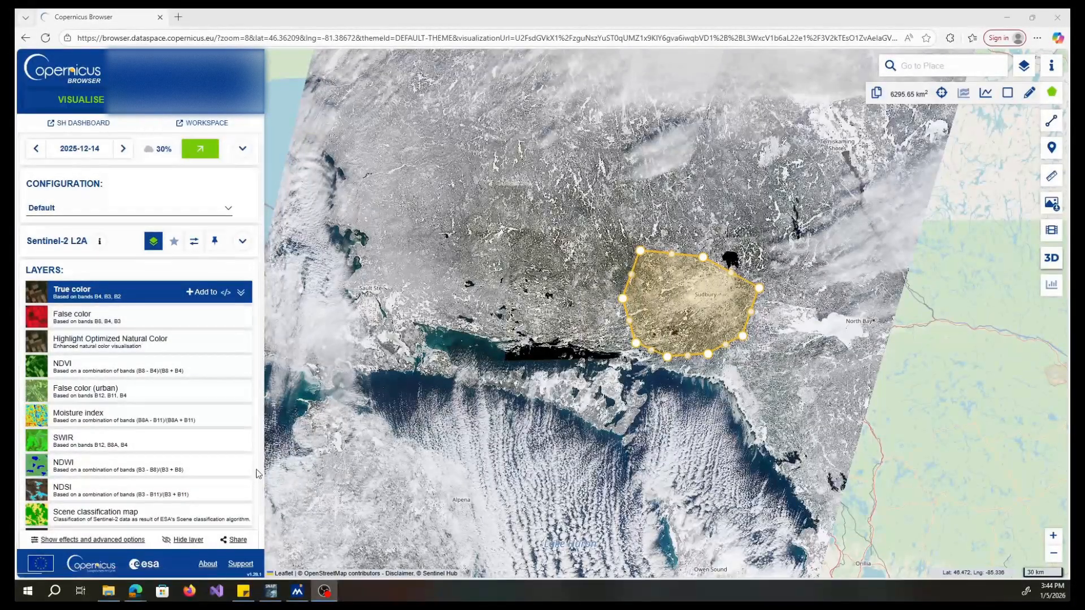
mouse_move(274, 593)
click(273, 591)
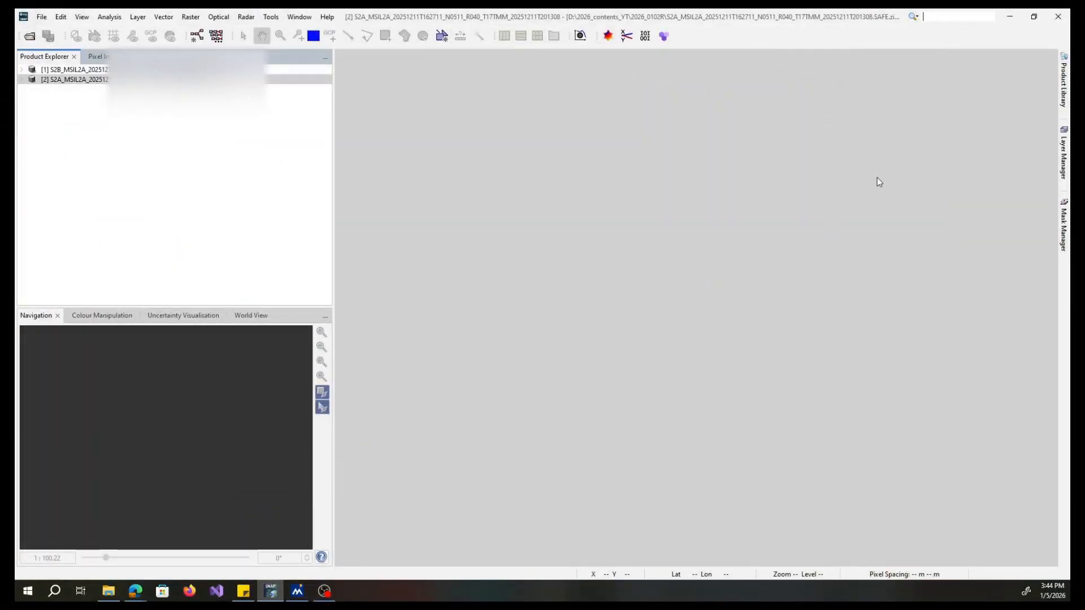
click(1011, 21)
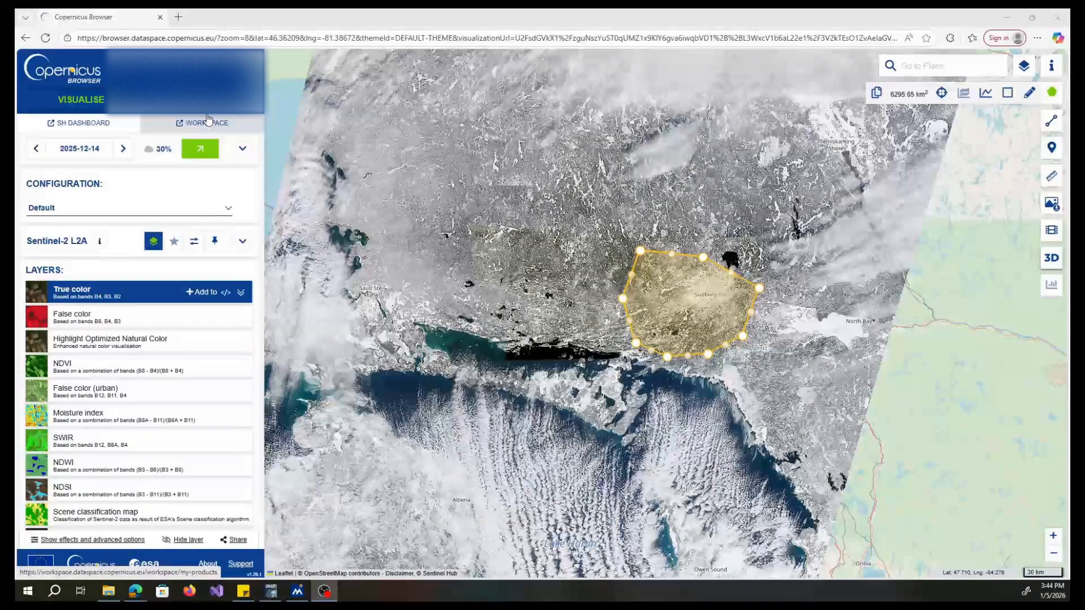
- Compare the False color and True color visualisations of the scene in the browser
click(102, 323)
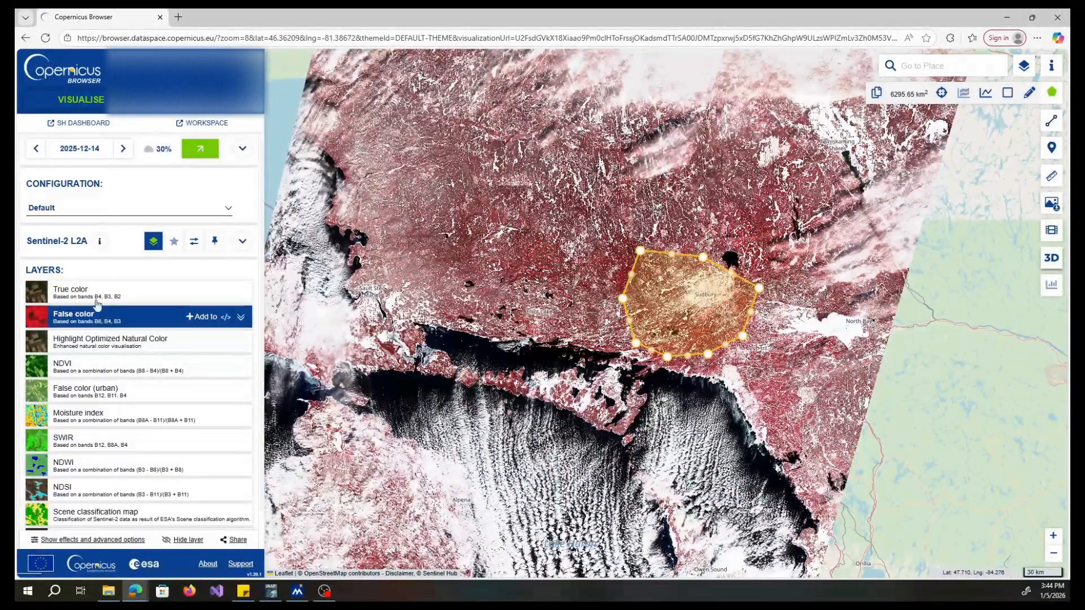
click(94, 291)
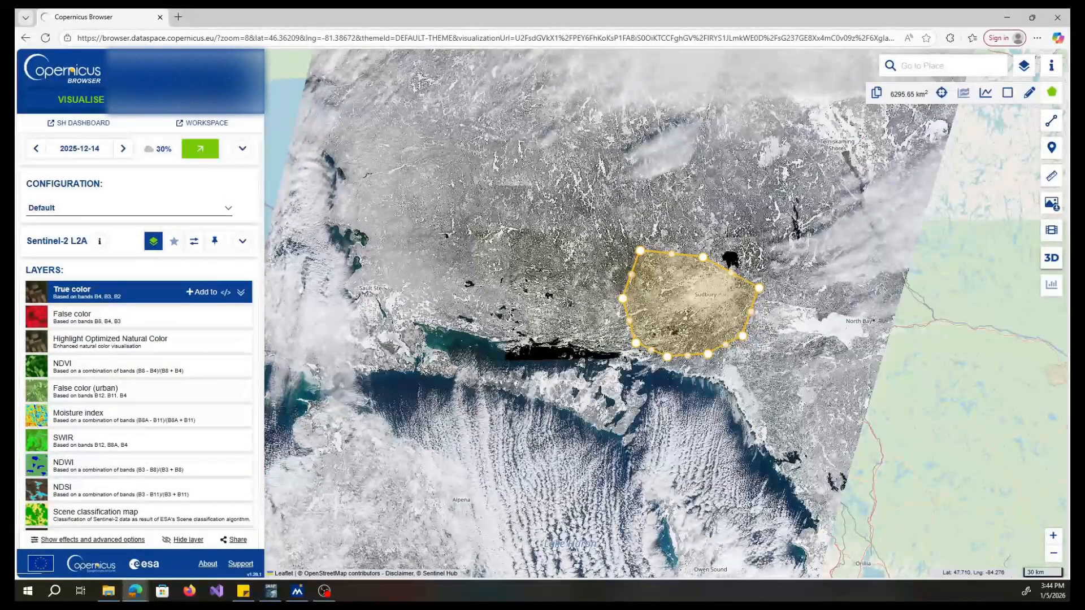
- Open the search results and inspect which Sentinel-2 products cover the drawn area of interest
click(202, 99)
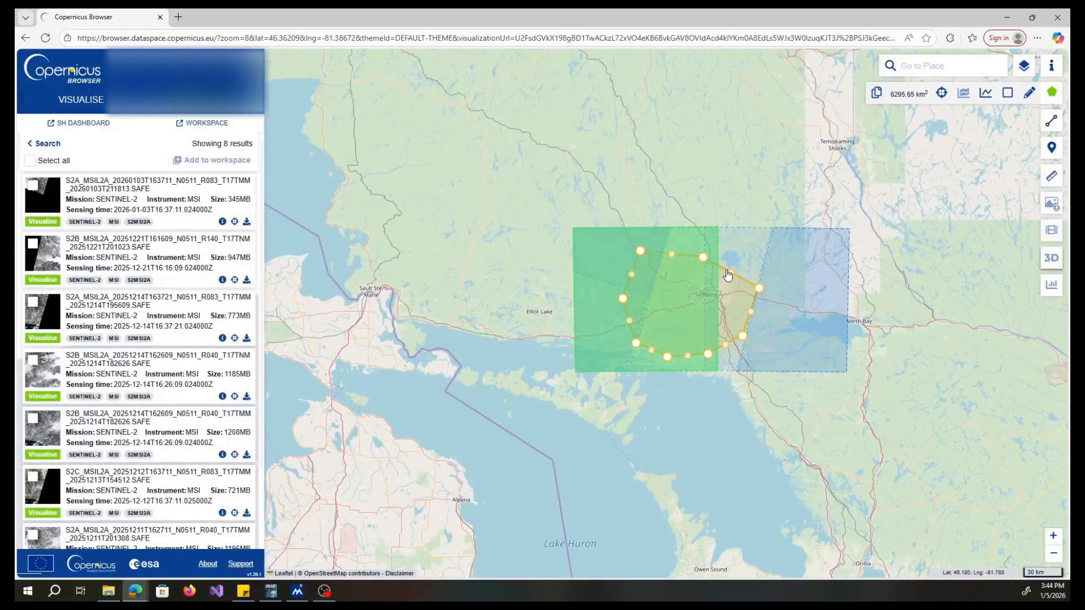
click(692, 242)
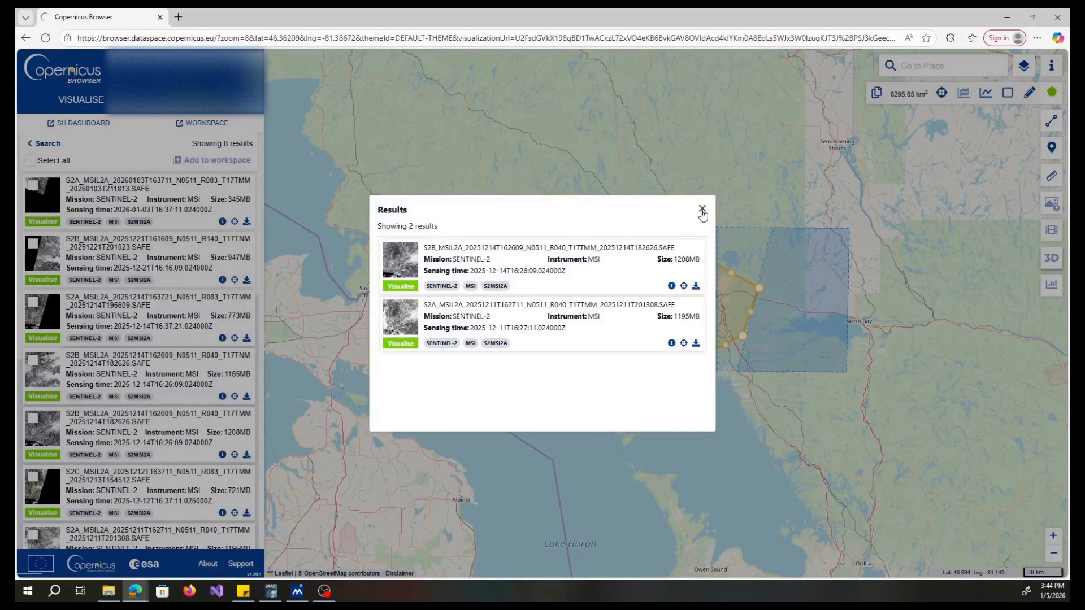
click(701, 211)
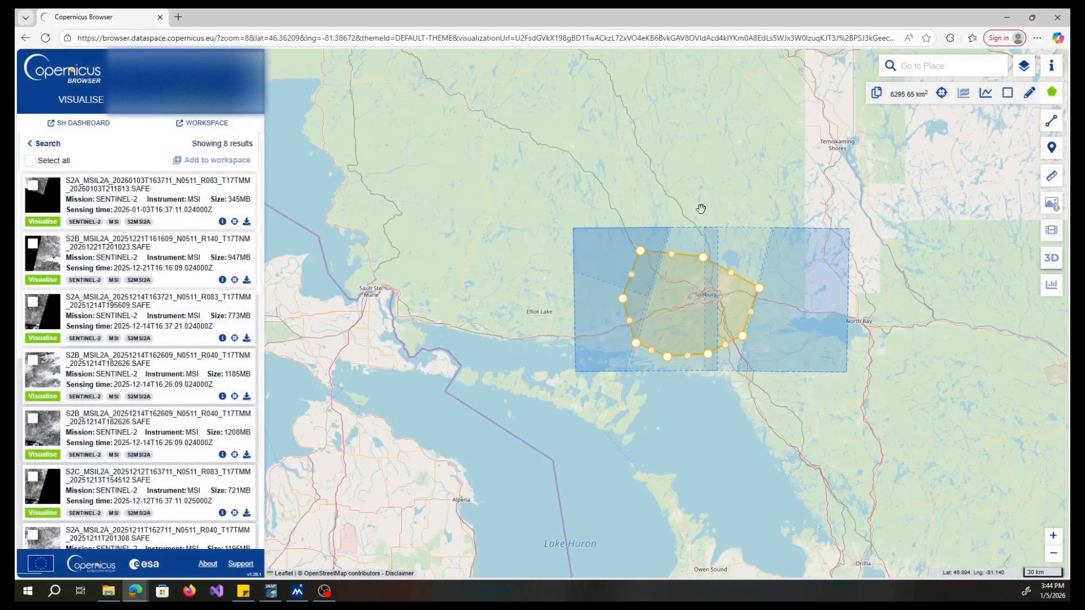
click(689, 248)
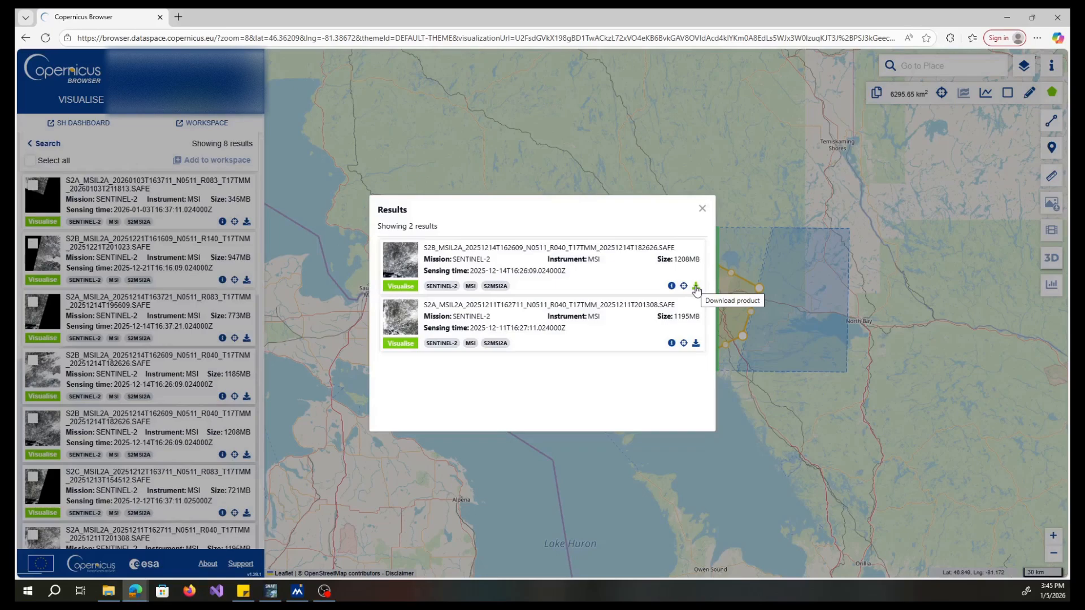
click(703, 212)
- Switch to SNAP and expand the first Sentinel-2 product in the Product Explorer
click(272, 591)
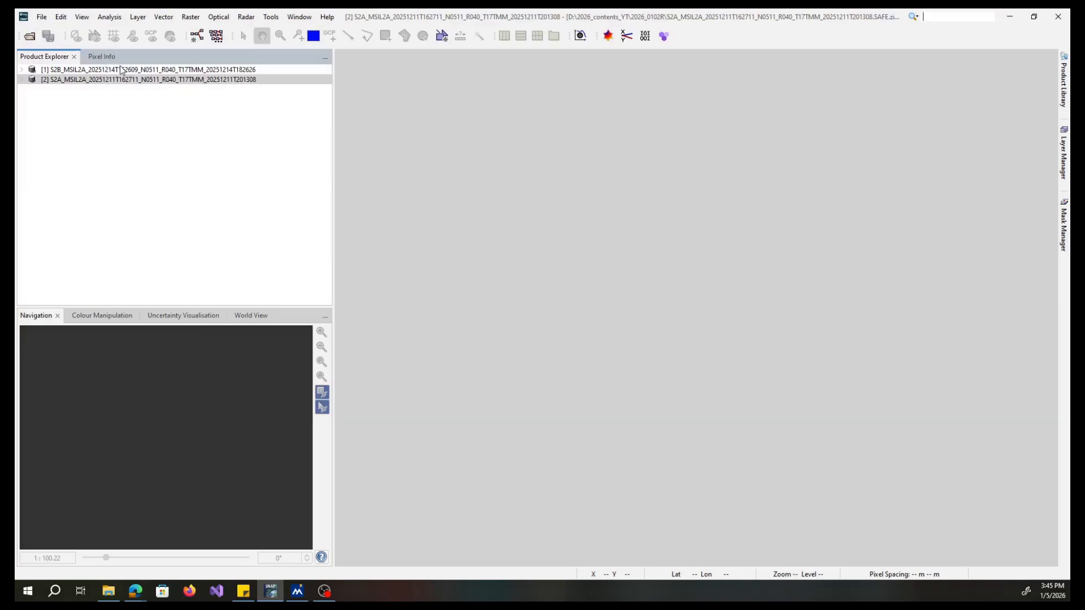
click(121, 69)
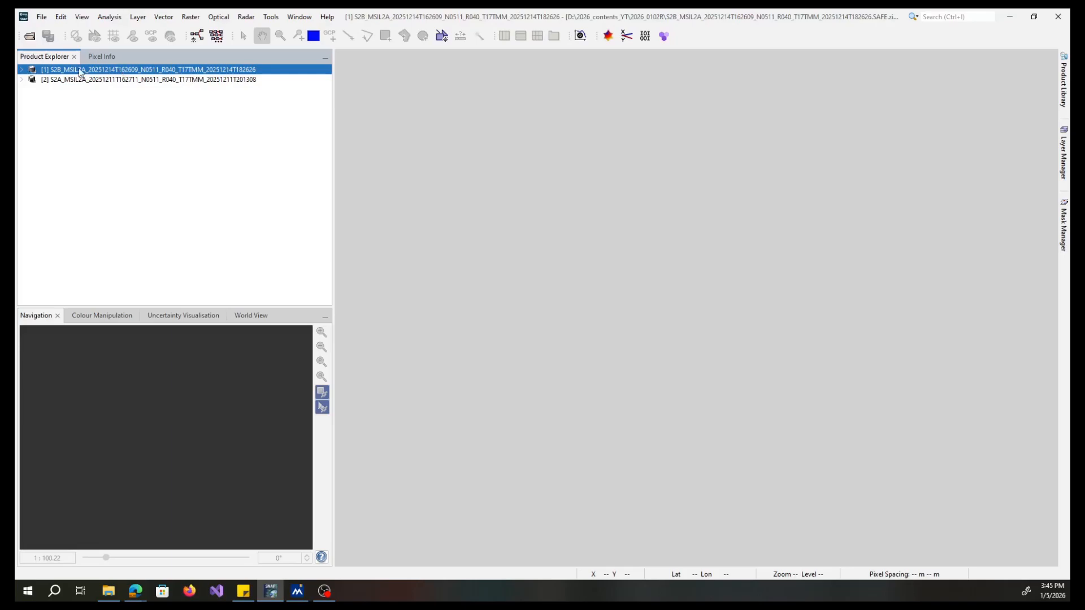
click(21, 70)
click(21, 70)
click(21, 70)
click(20, 70)
click(21, 70)
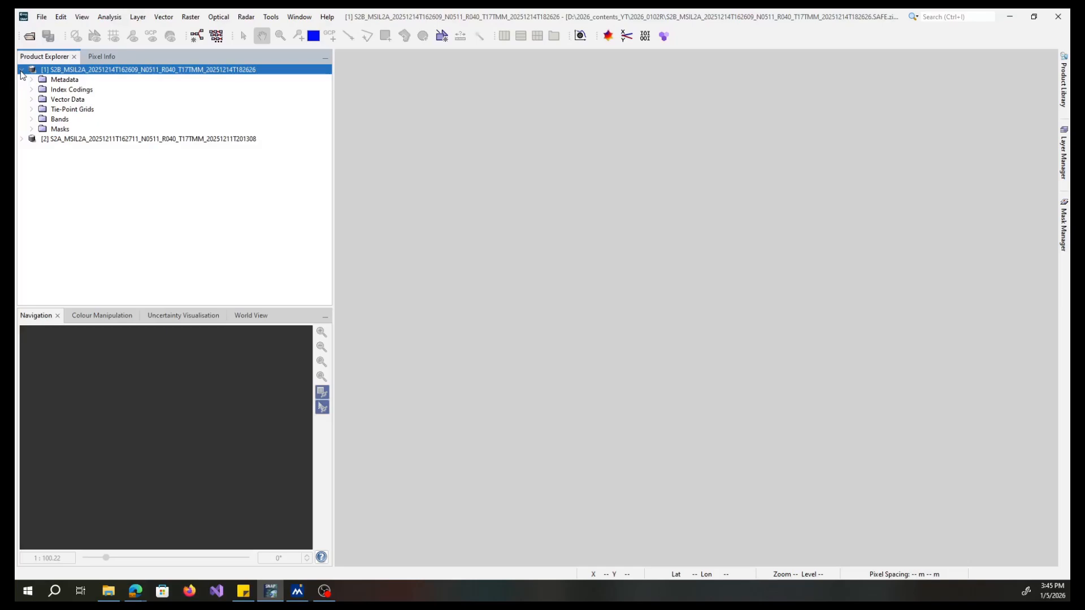
- Inspect the Pixel Info panel and the contents of both loaded products in the Product Explorer
click(97, 57)
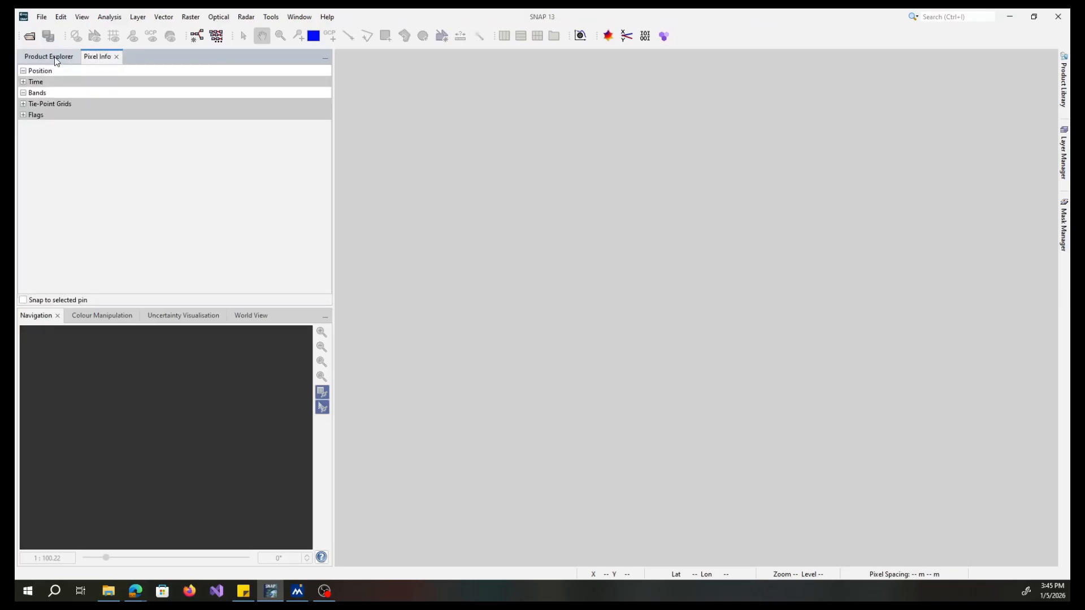
click(56, 59)
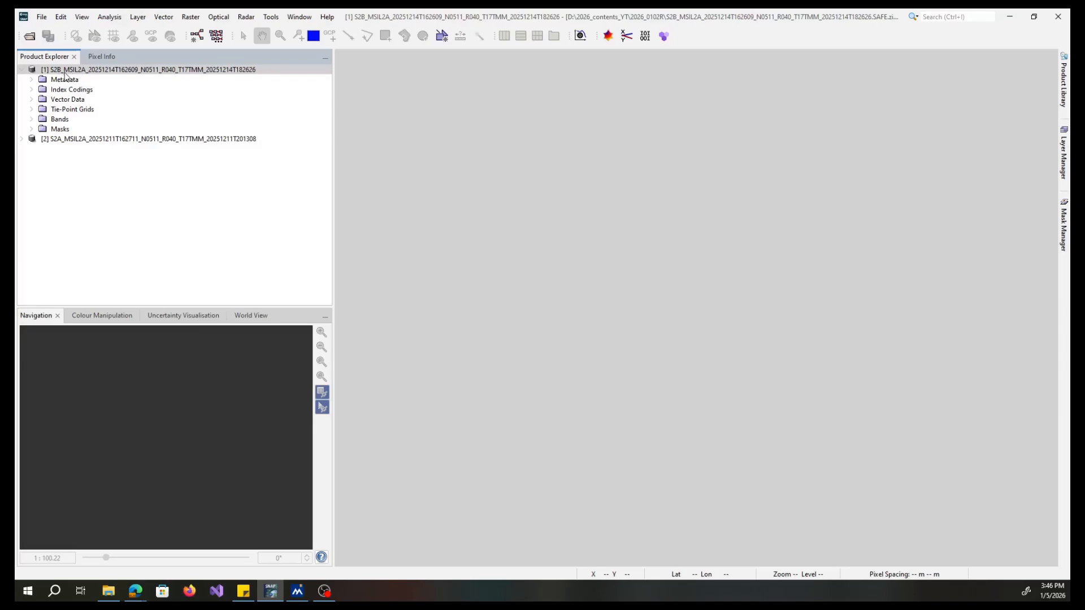
click(26, 71)
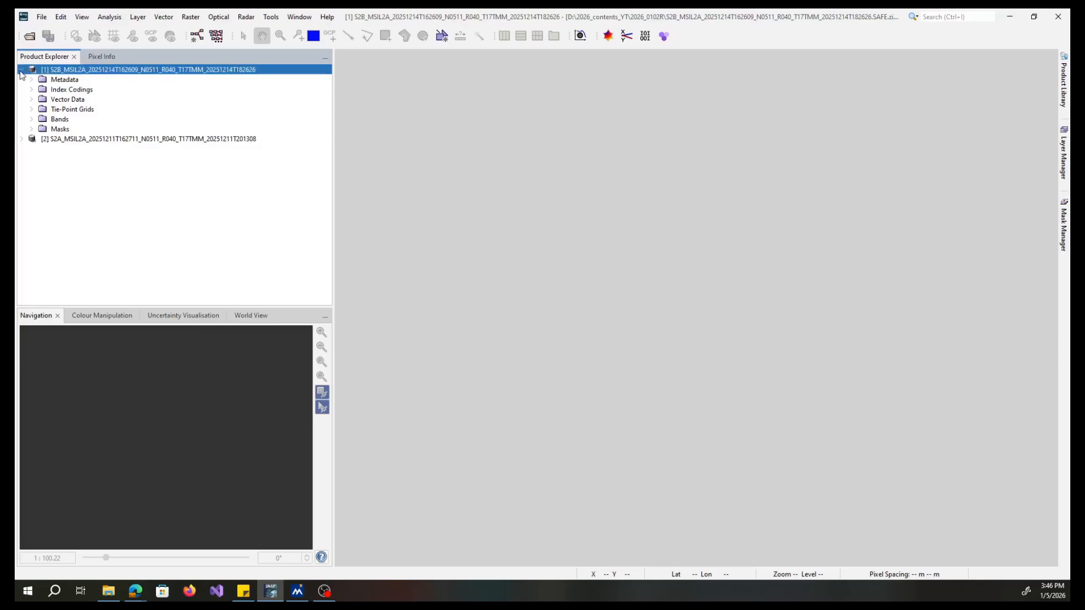
click(21, 70)
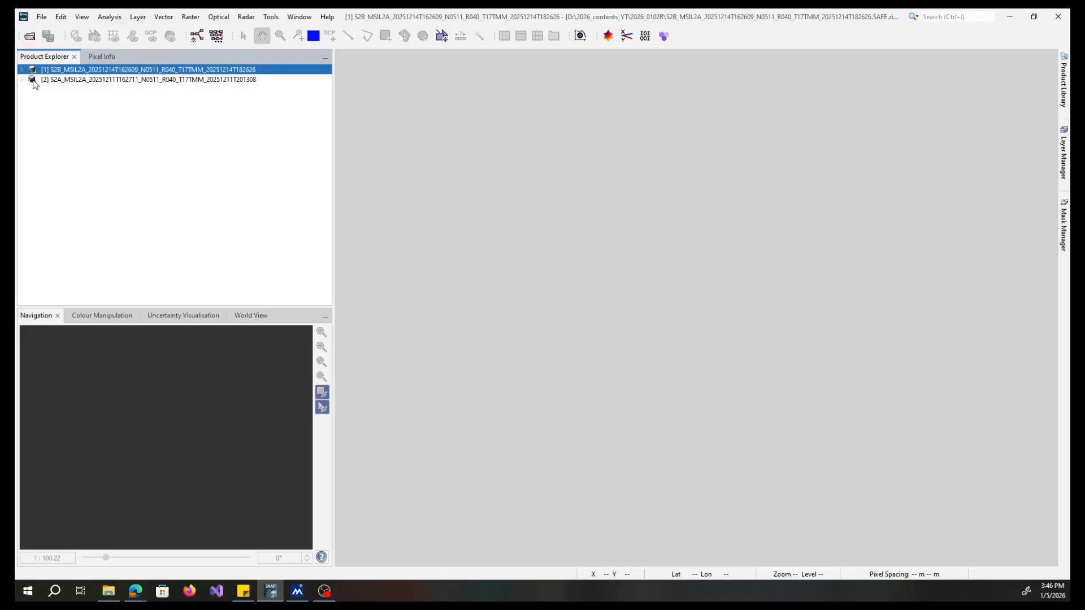
click(44, 79)
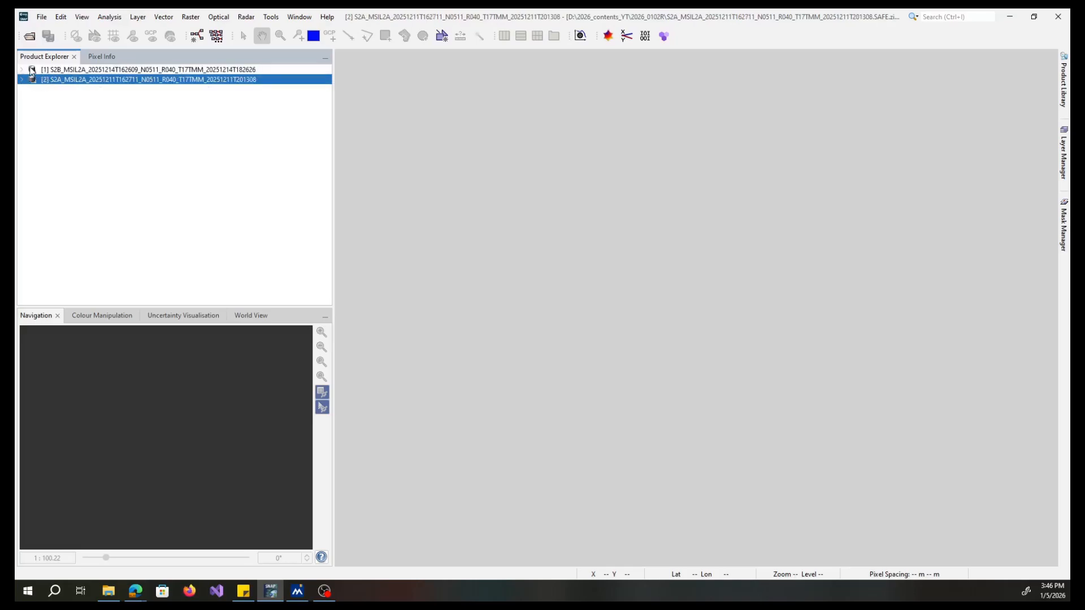
click(23, 70)
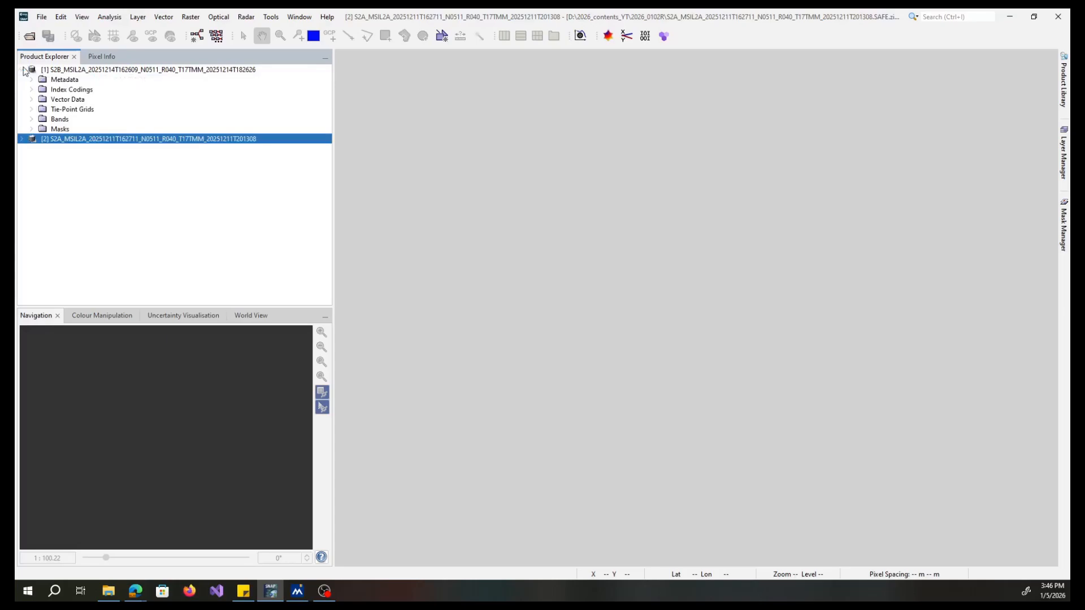
click(23, 70)
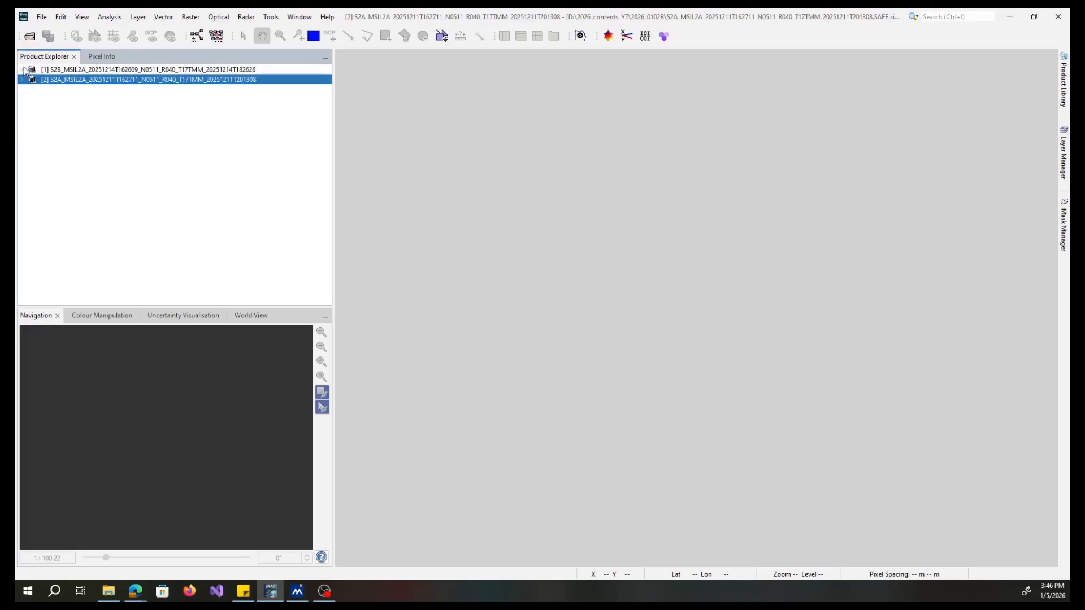
click(55, 70)
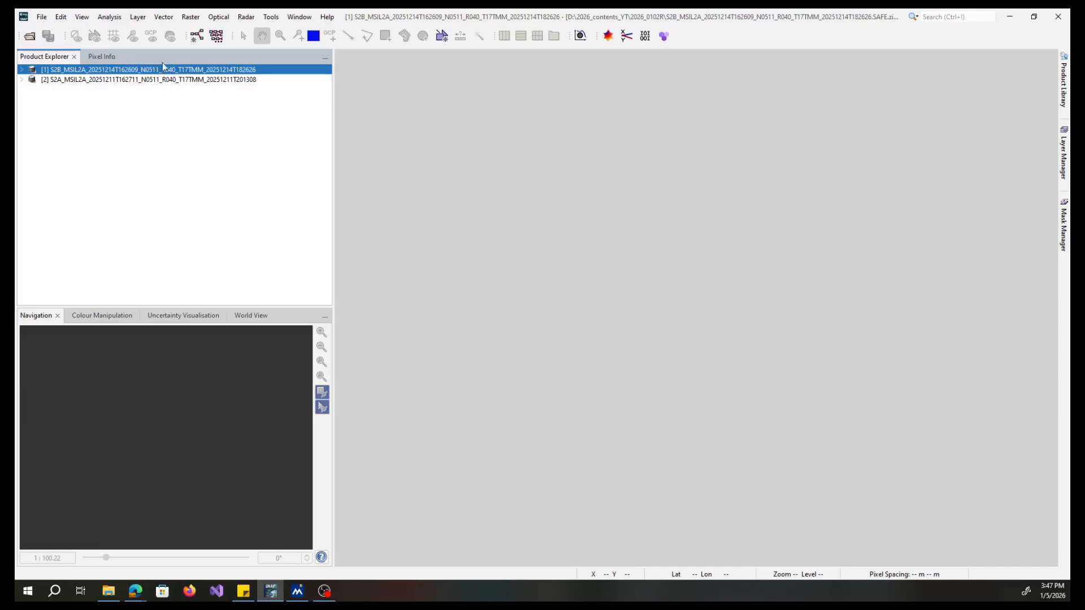
click(20, 69)
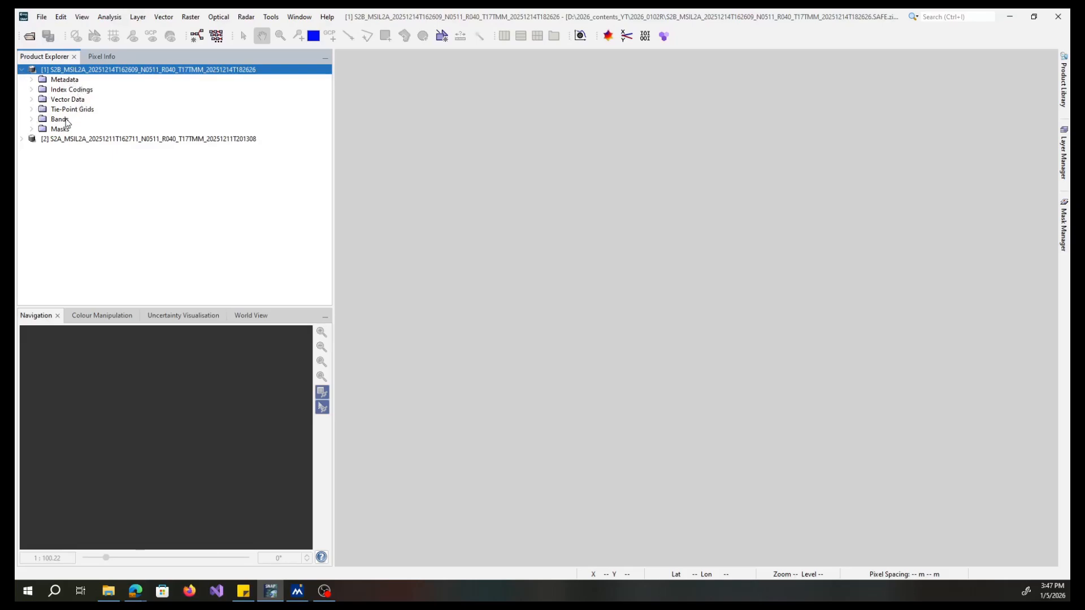
- Expand the first product's Bands and Masks folders to review the available bands and masks
click(31, 119)
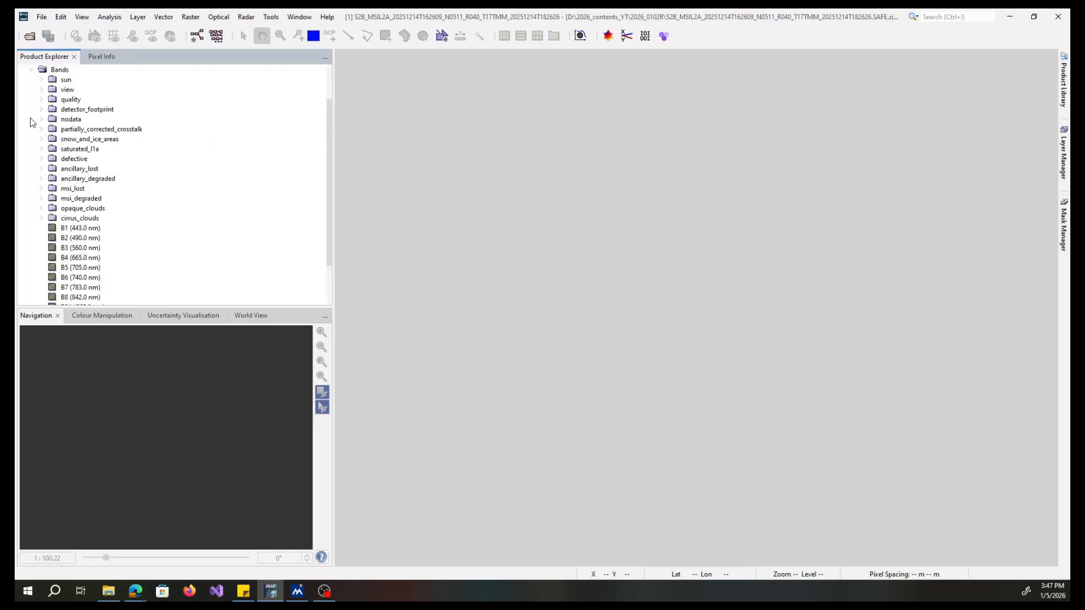
drag(329, 157, 330, 212)
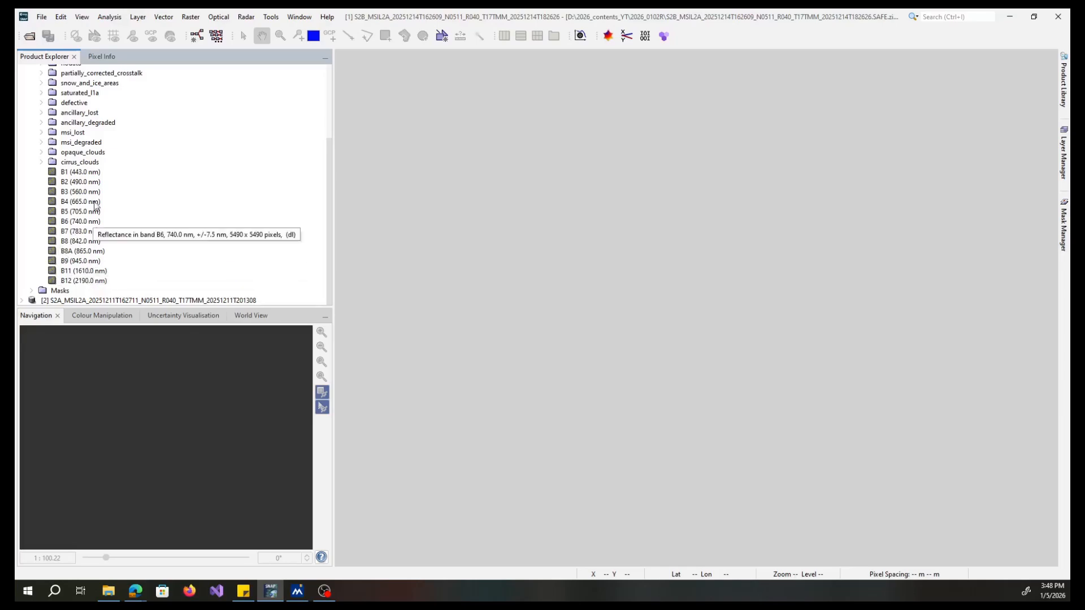
click(31, 291)
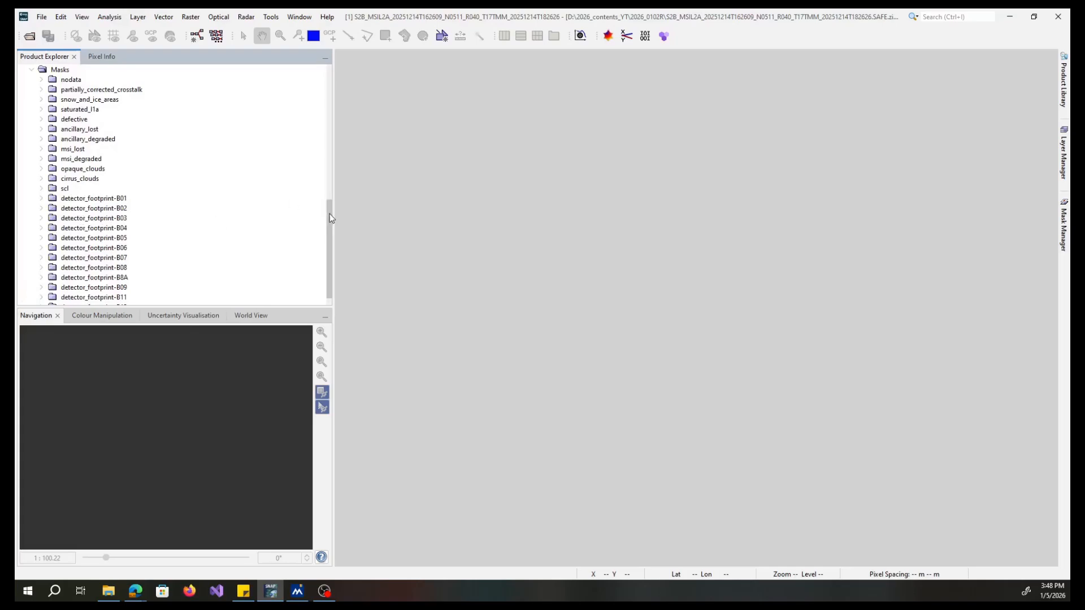
drag(330, 214, 330, 228)
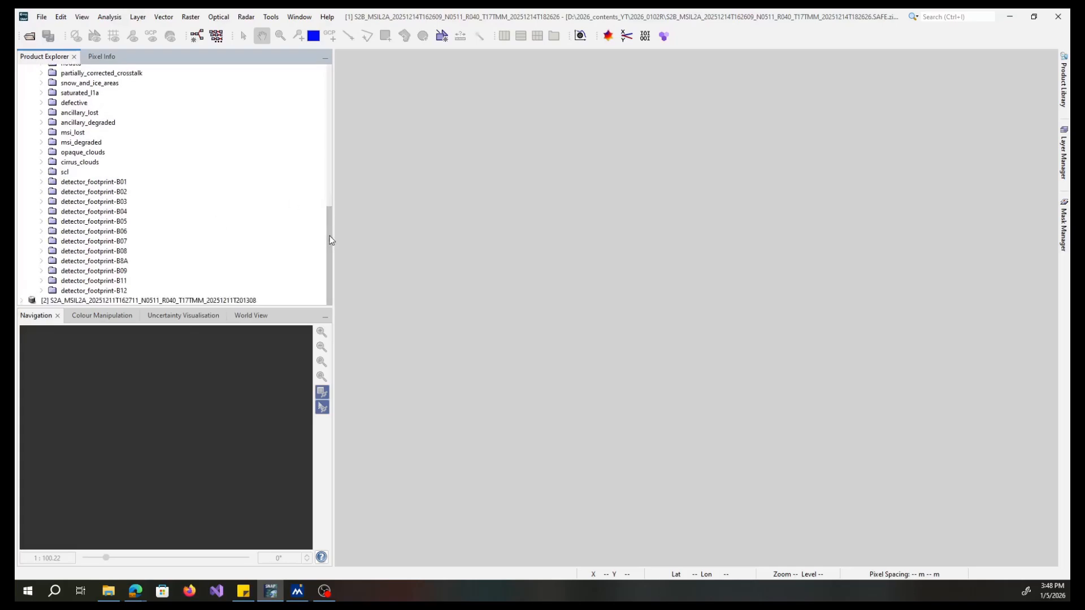
scroll(330, 214, up, 2)
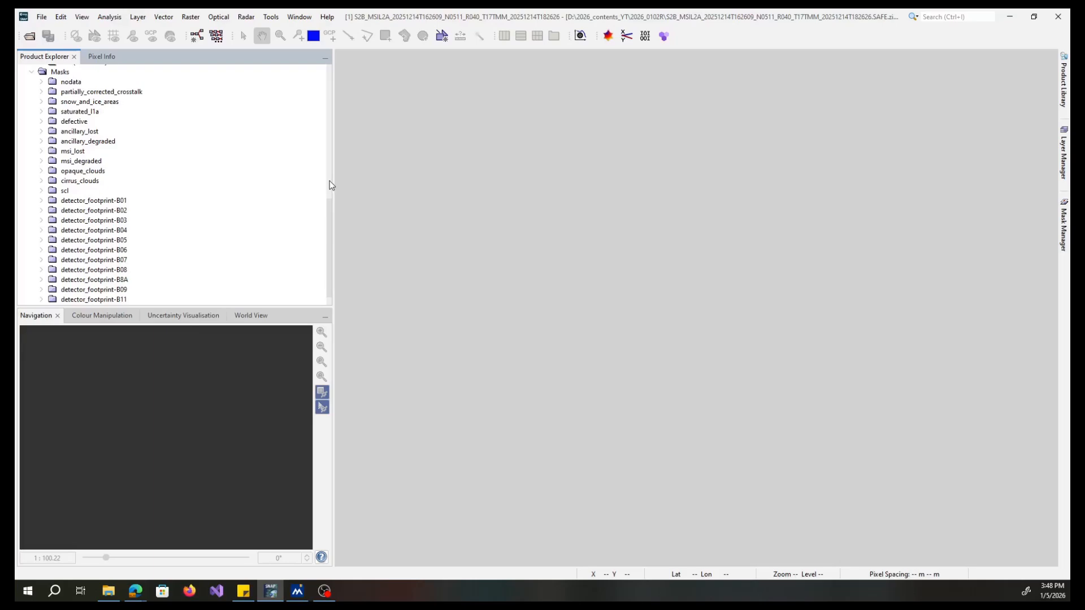
click(31, 72)
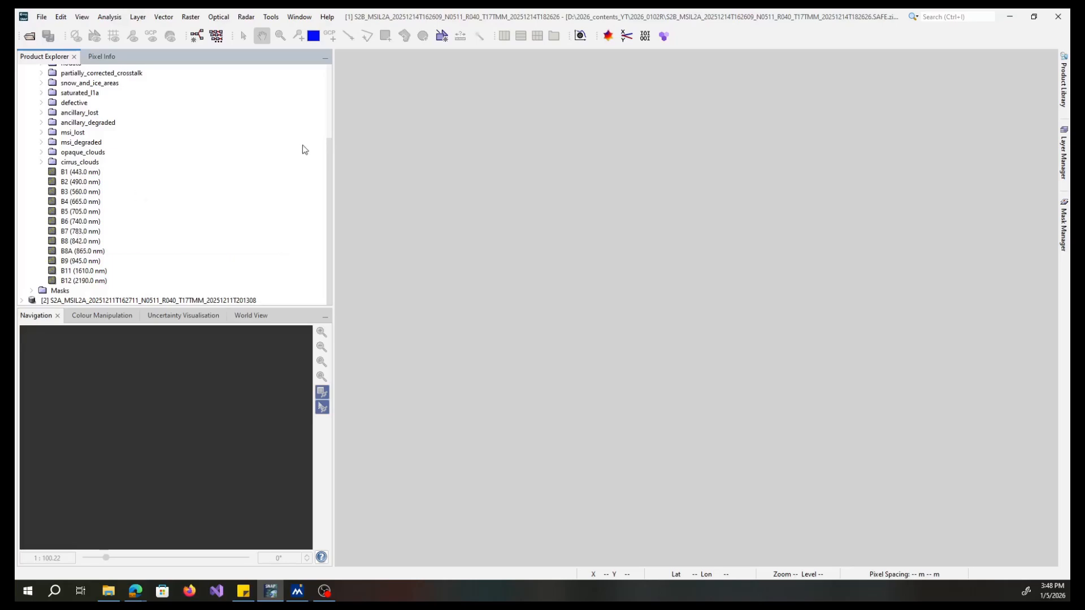
click(330, 93)
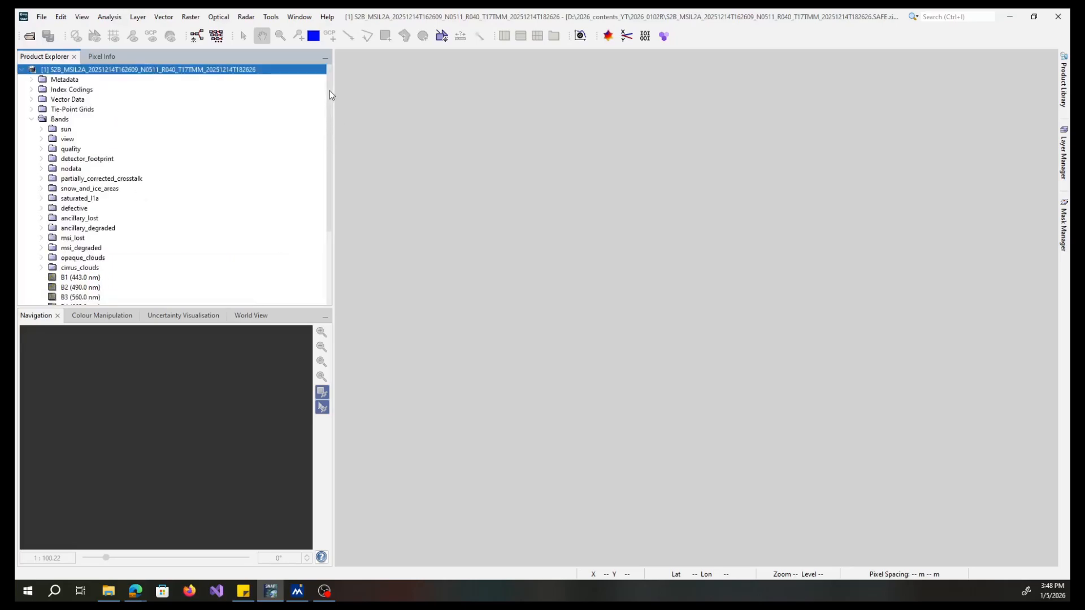
- Open an RGB image window of the first product with the Sentinel 2 MSI Natural Colors profile (B4, B3, B2)
right_click(214, 75)
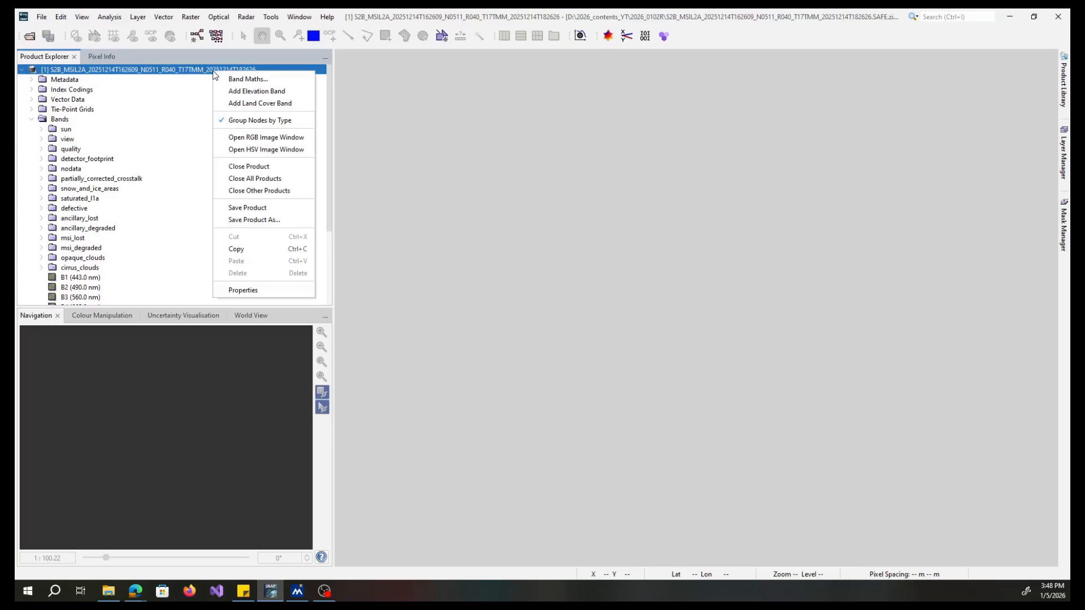
click(249, 137)
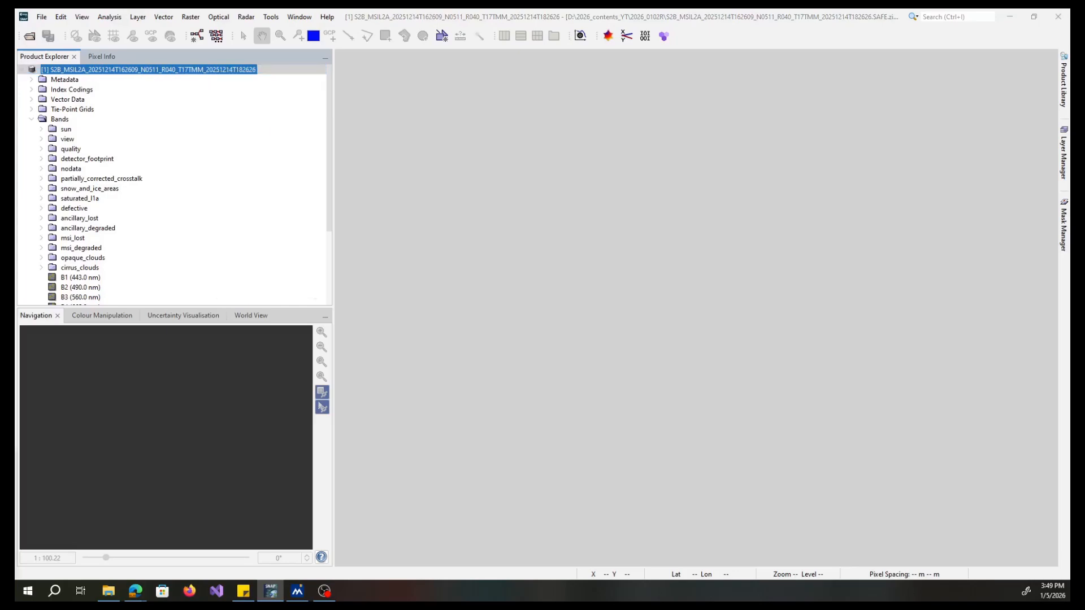
drag(332, 145, 556, 157)
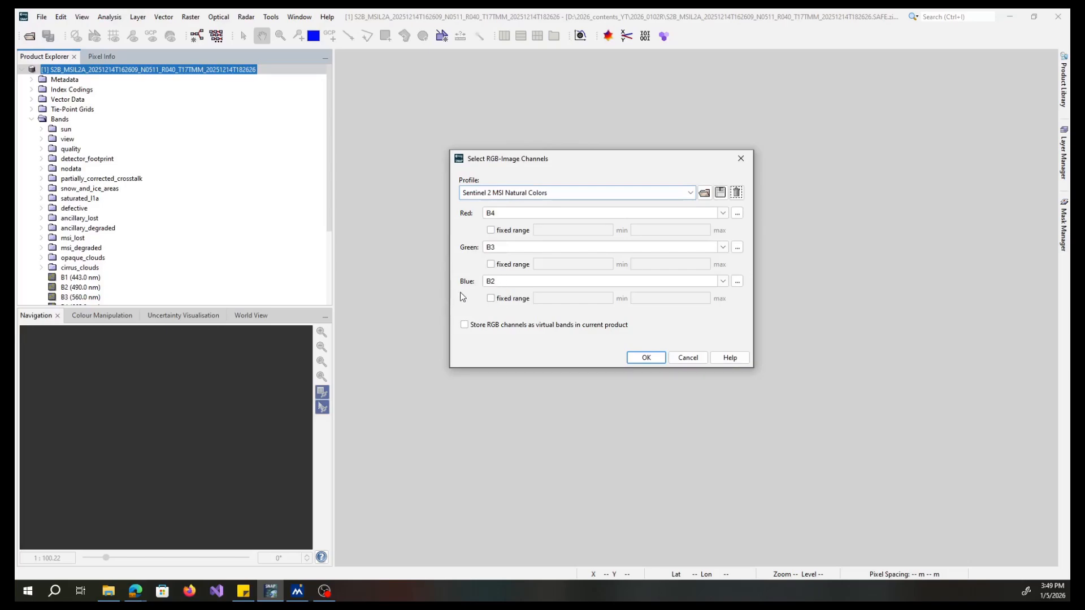
click(645, 359)
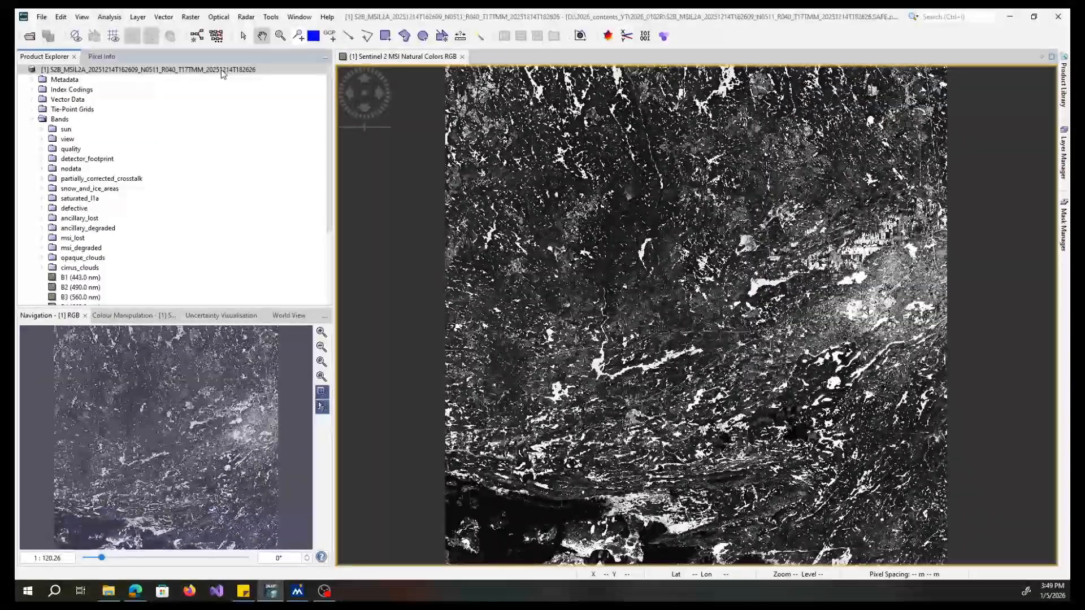
- Open an RGB image window of the first product with the Sentinel 2 MSI False-color Infrared profile (B8, B4, B3)
right_click(221, 70)
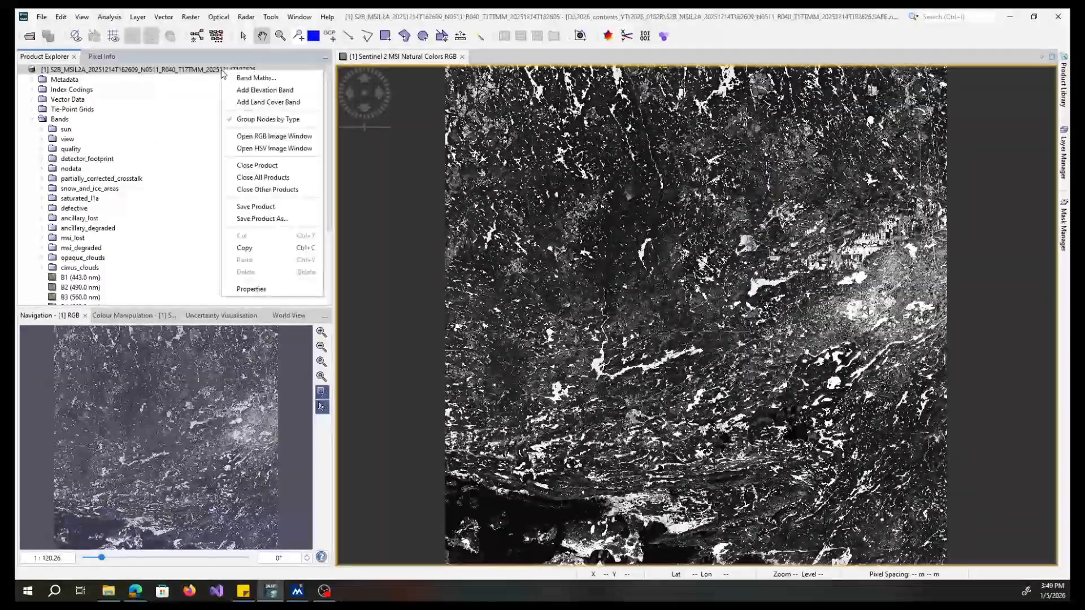
click(274, 138)
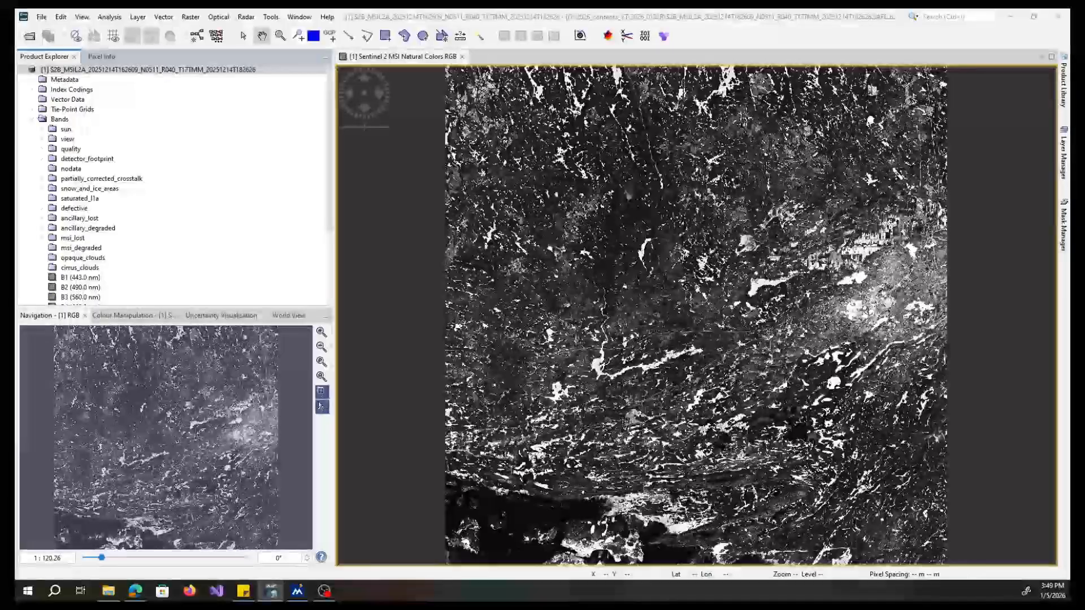
drag(434, 194, 586, 164)
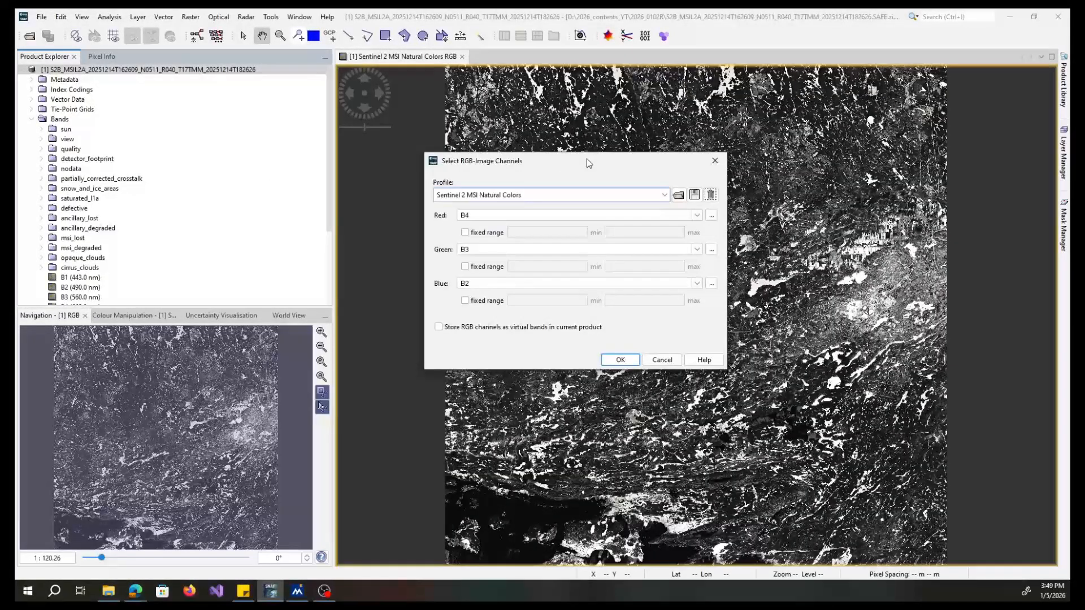
click(665, 195)
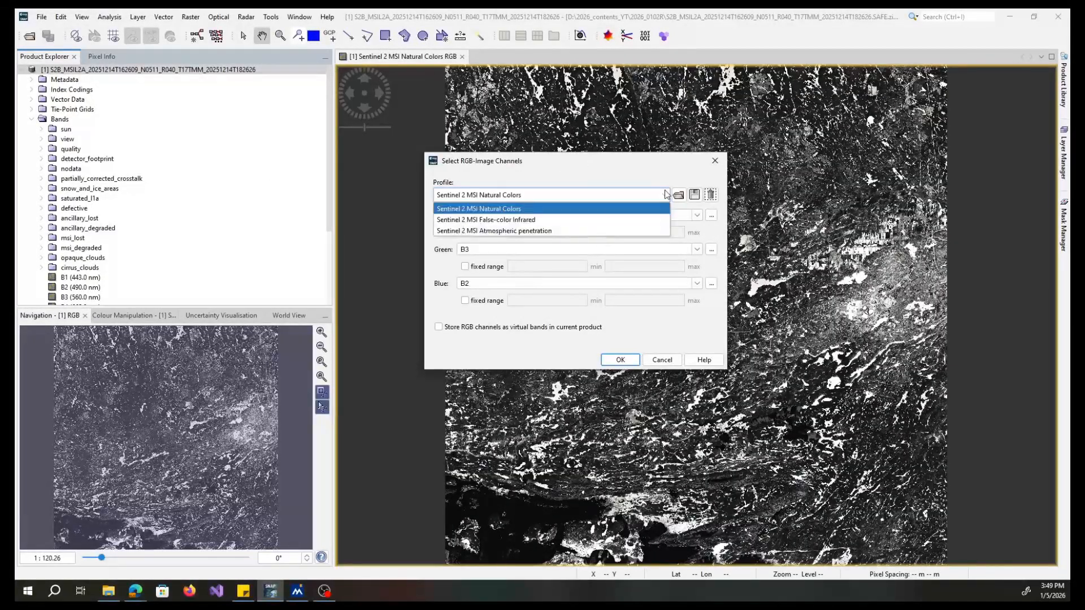
click(604, 220)
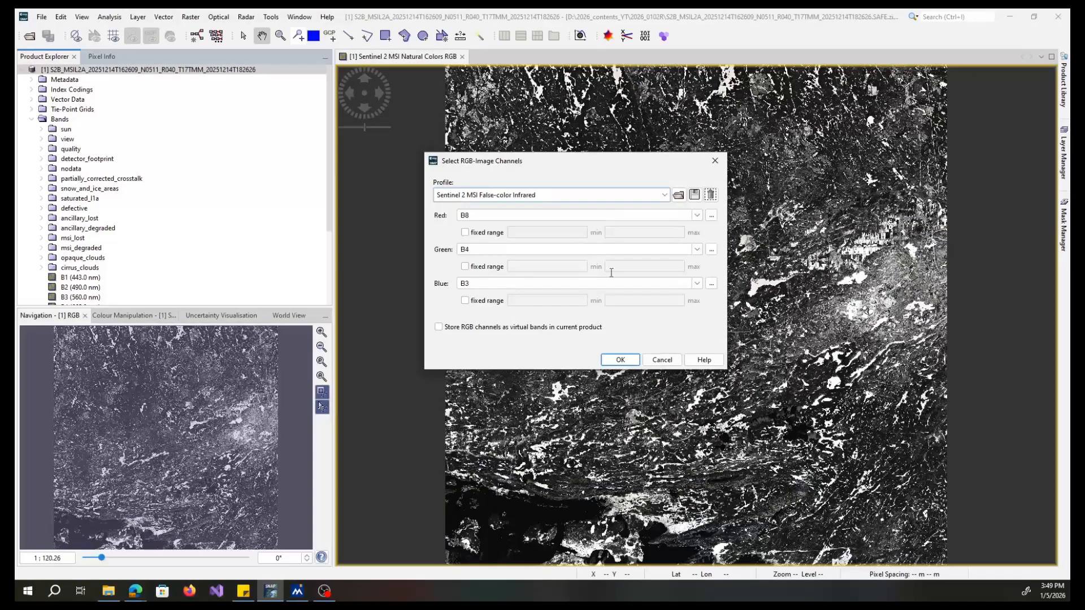
click(622, 360)
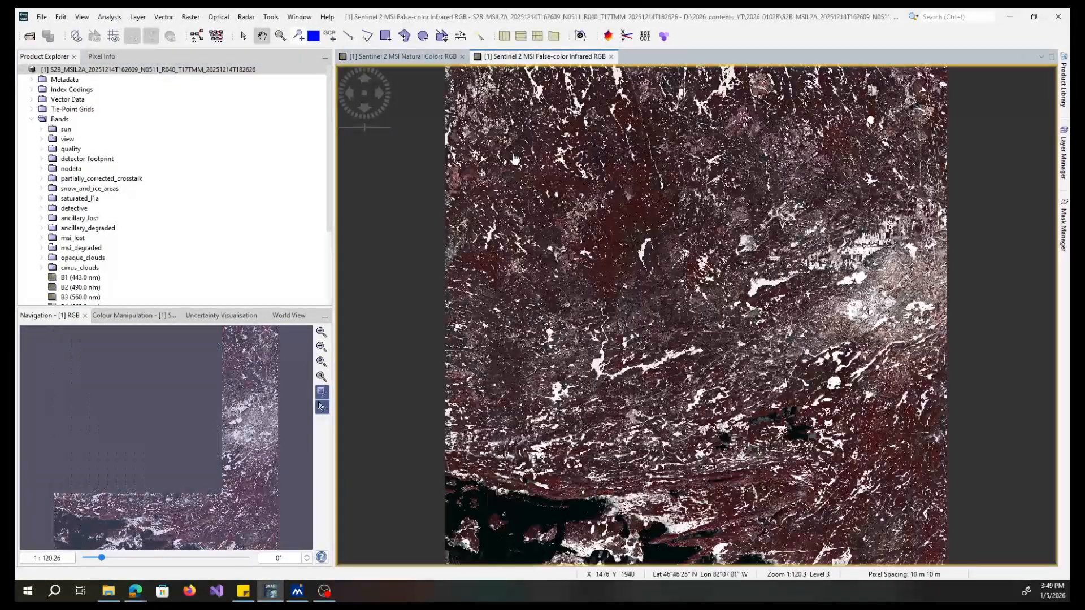
- Compare the two RGB windows and locate the product footprint on the World View globe
click(403, 56)
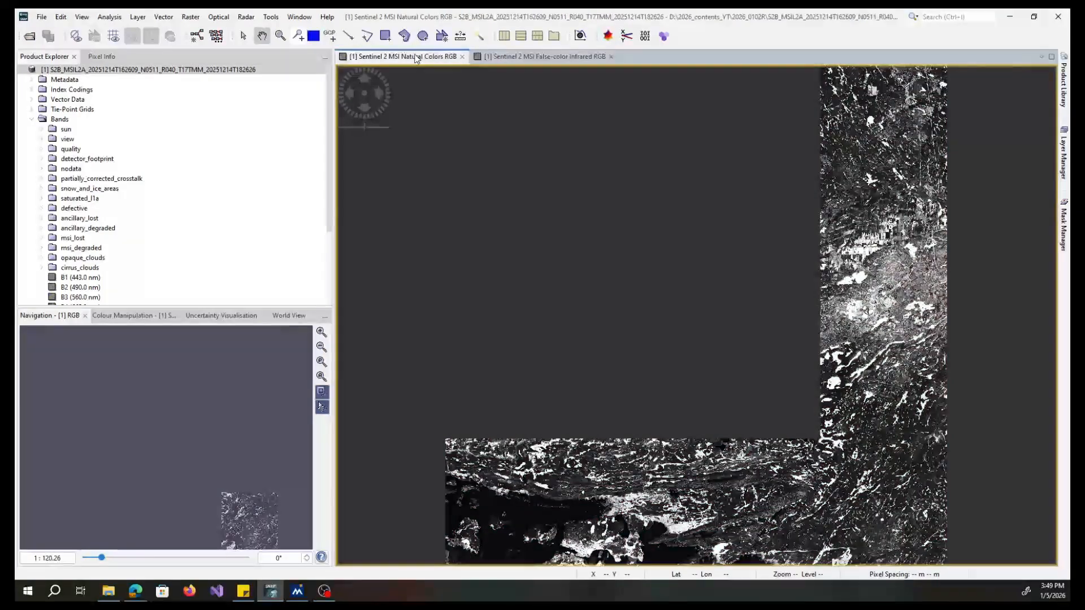
click(520, 58)
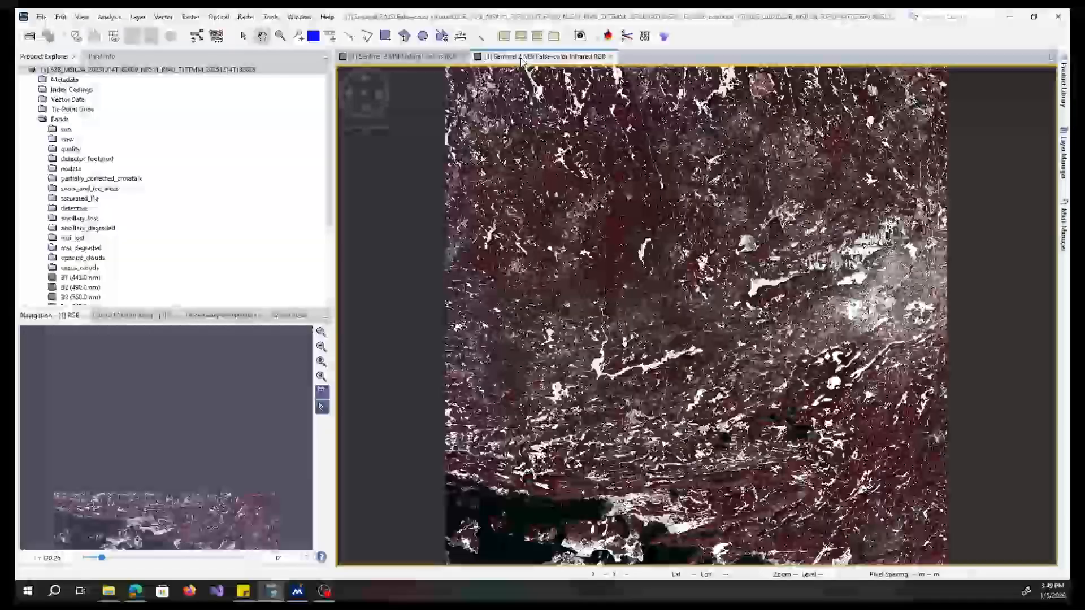
click(284, 316)
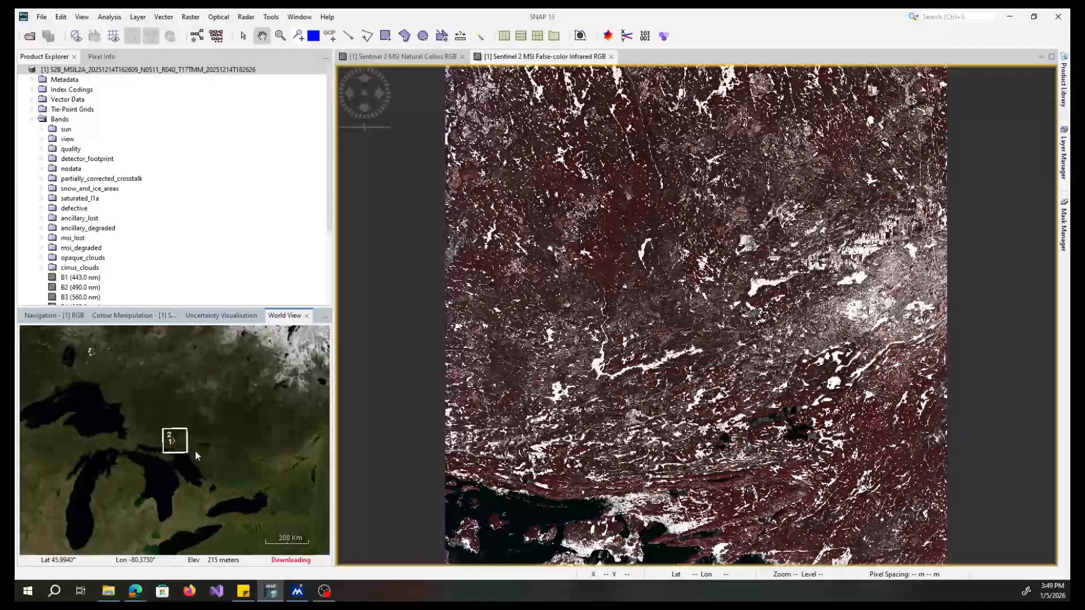
scroll(195, 451, down, 1)
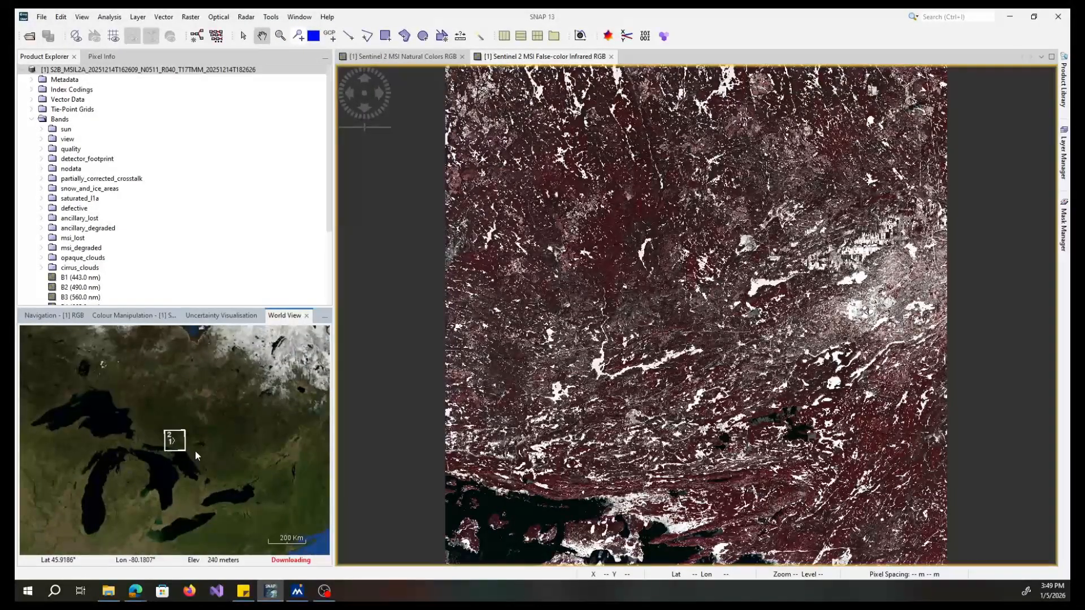
scroll(195, 451, down, 2)
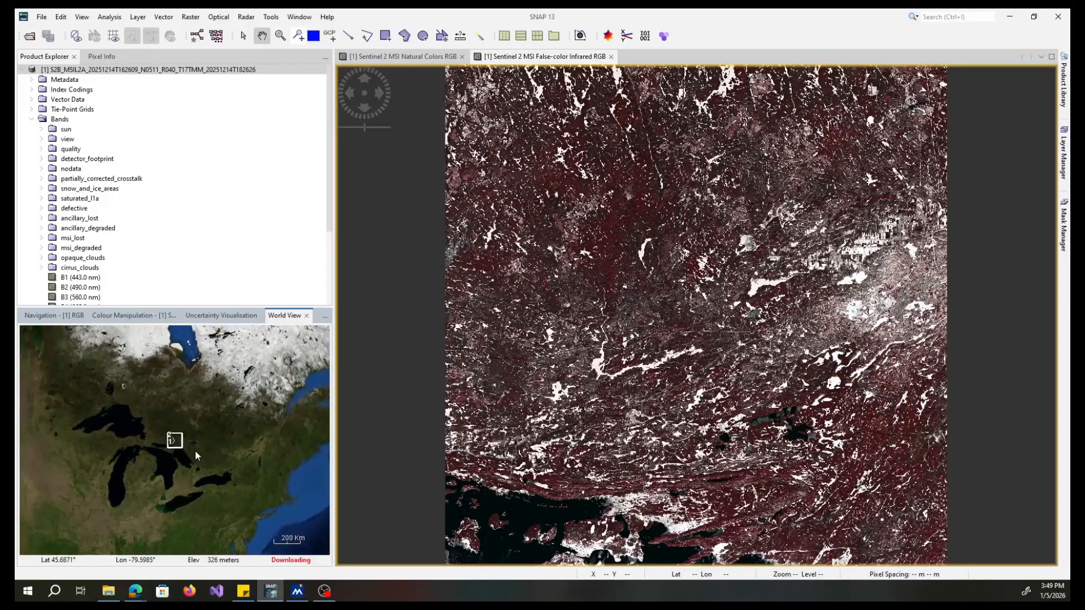
scroll(195, 450, down, 2)
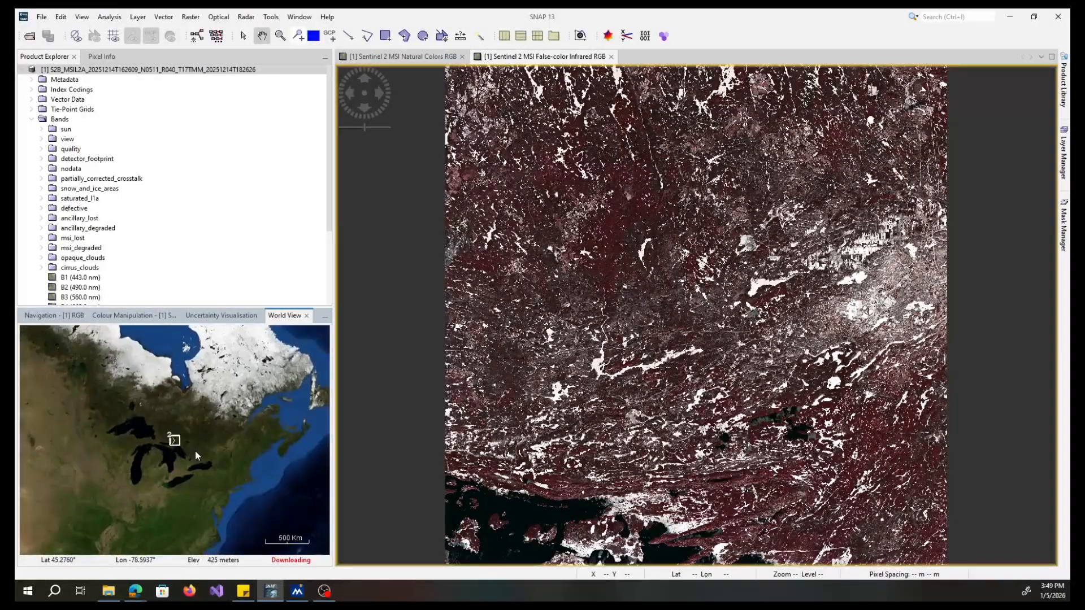
scroll(195, 451, up, 2)
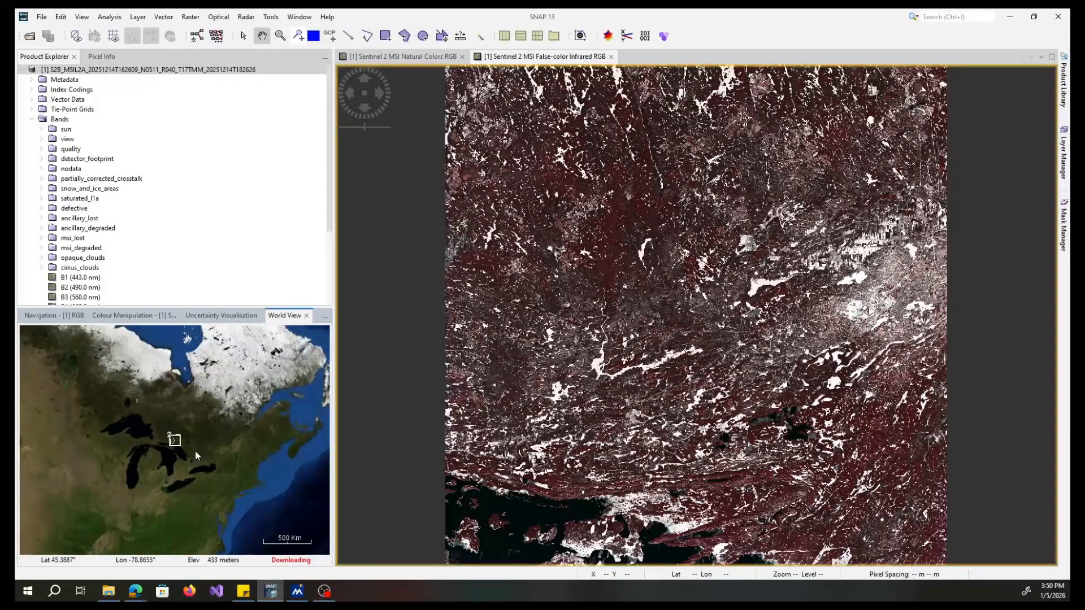
scroll(196, 452, up, 3)
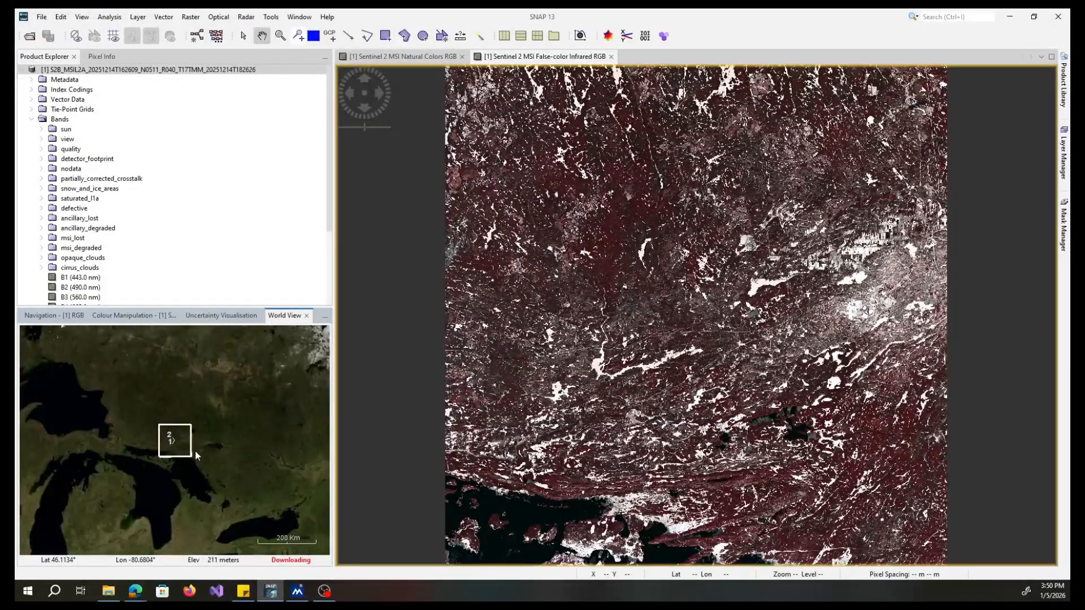
scroll(195, 450, up, 2)
scroll(195, 455, up, 2)
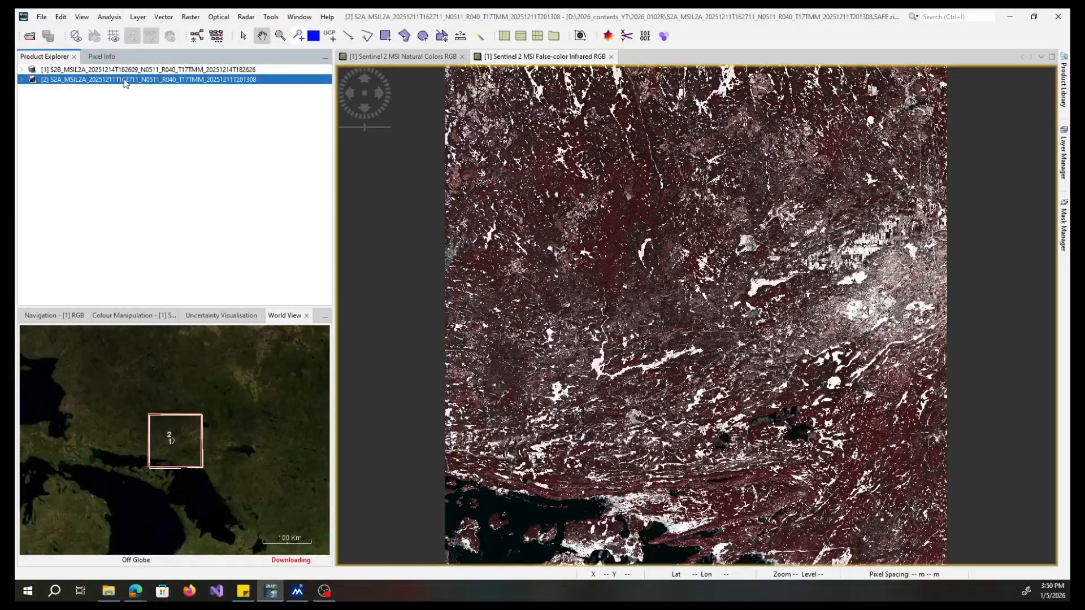
- Open a Sentinel 2 MSI False-color Infrared RGB image window for the second product
right_click(124, 83)
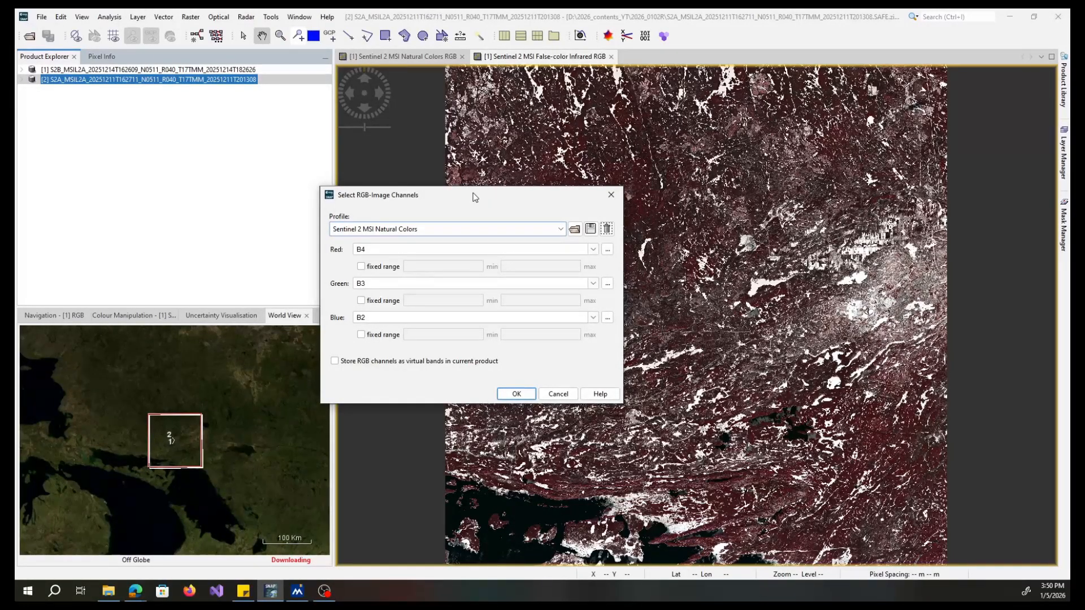
click(621, 374)
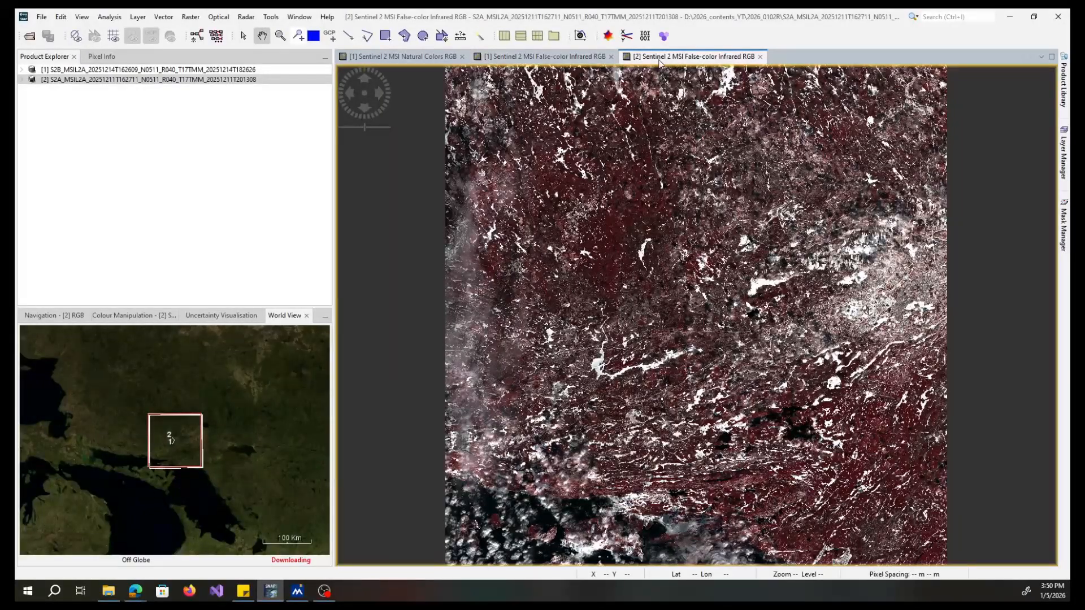
- Close the Natural Colors window and tile the two False-color Infrared windows horizontally
click(462, 56)
click(299, 16)
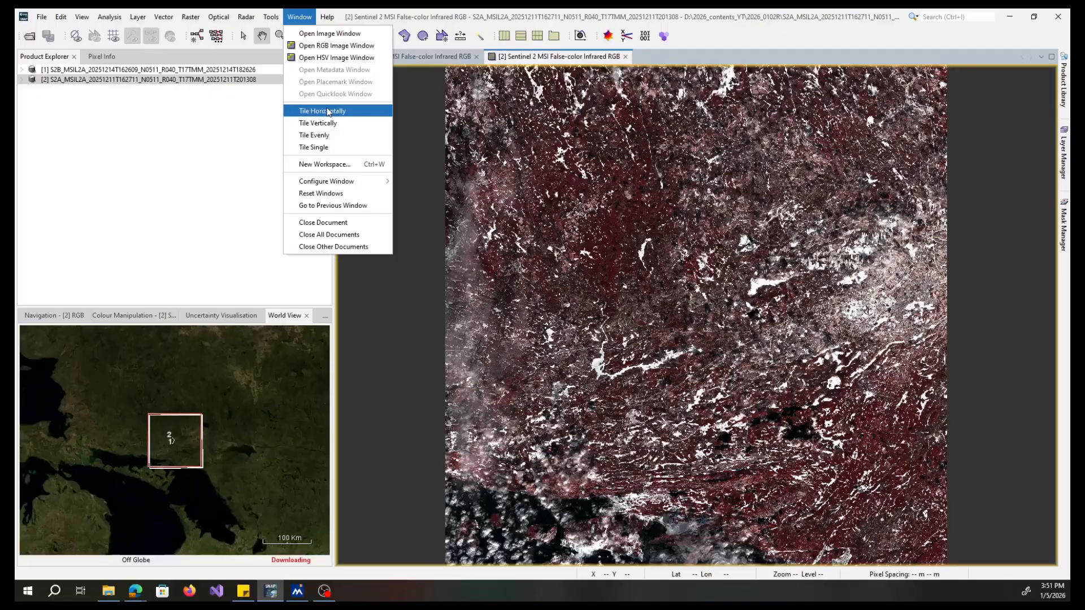
click(327, 112)
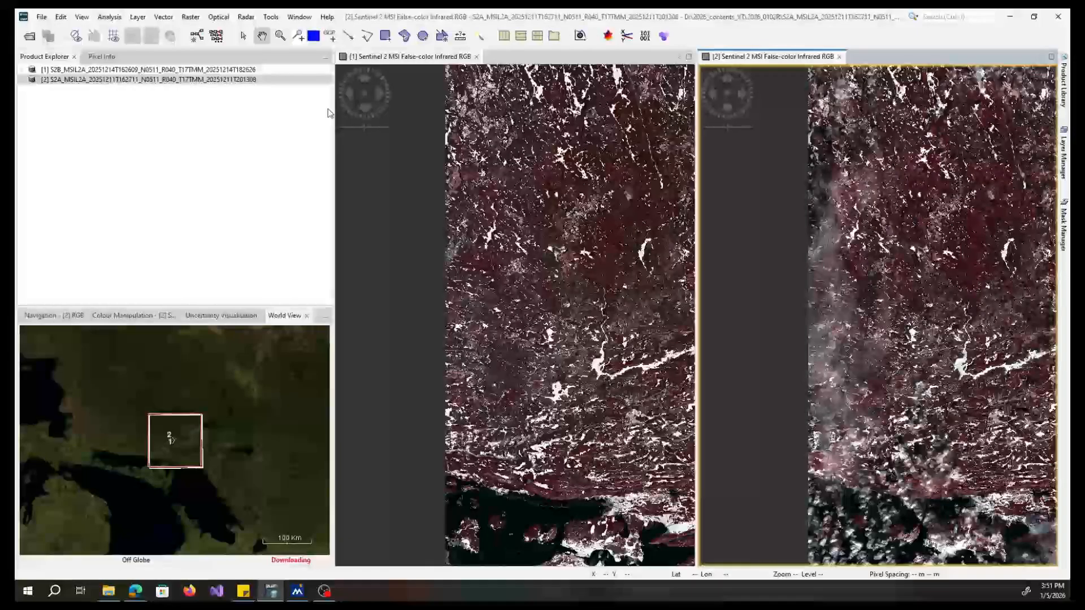
- Synchronise the two image views from the Navigation panel and pan and zoom to compare them
click(47, 316)
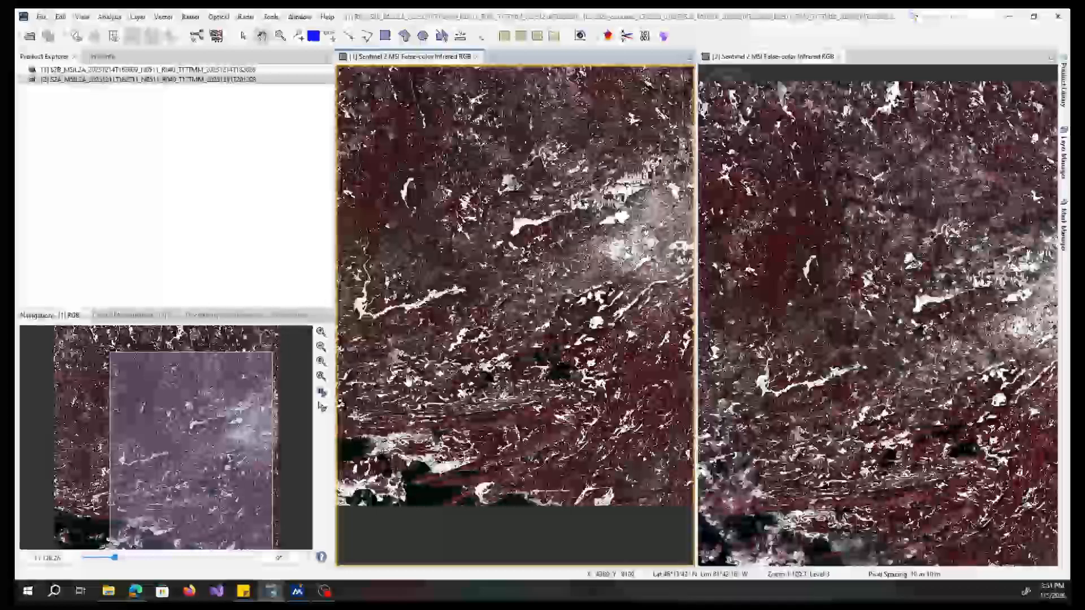
click(322, 393)
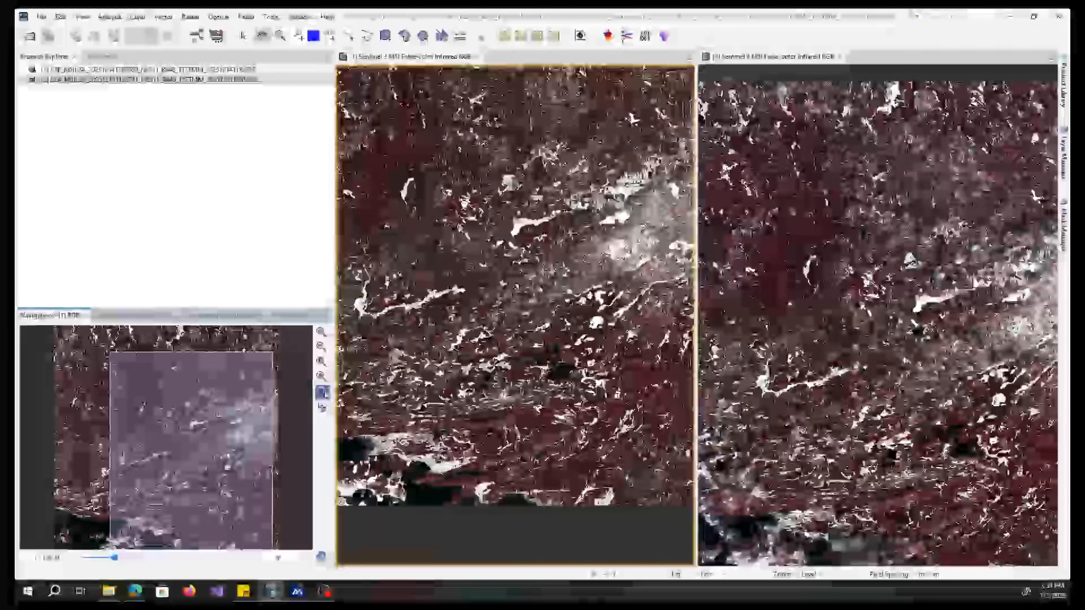
click(474, 360)
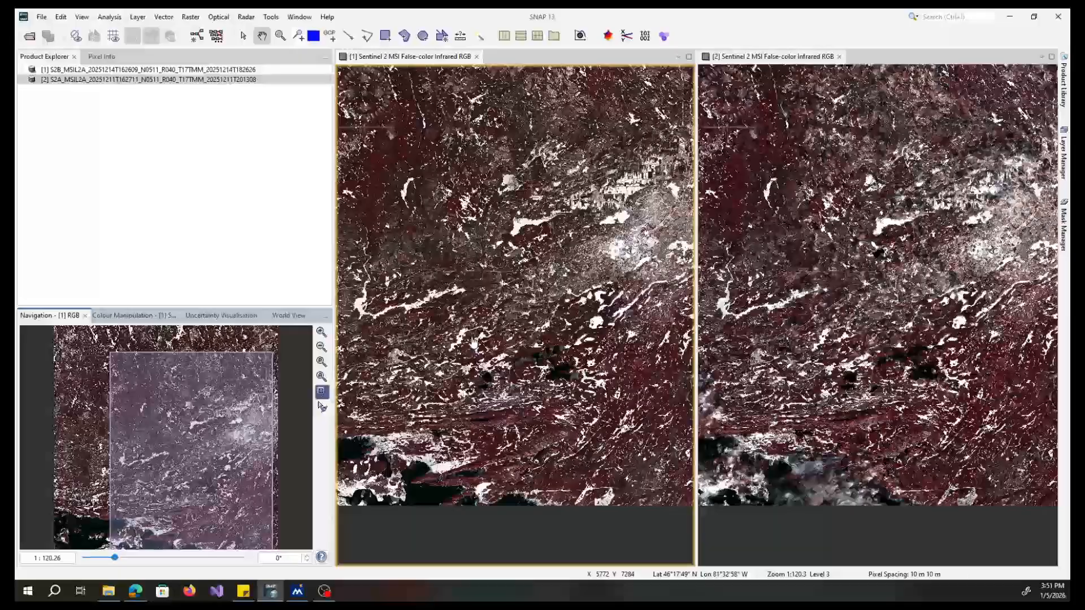
drag(474, 342, 514, 333)
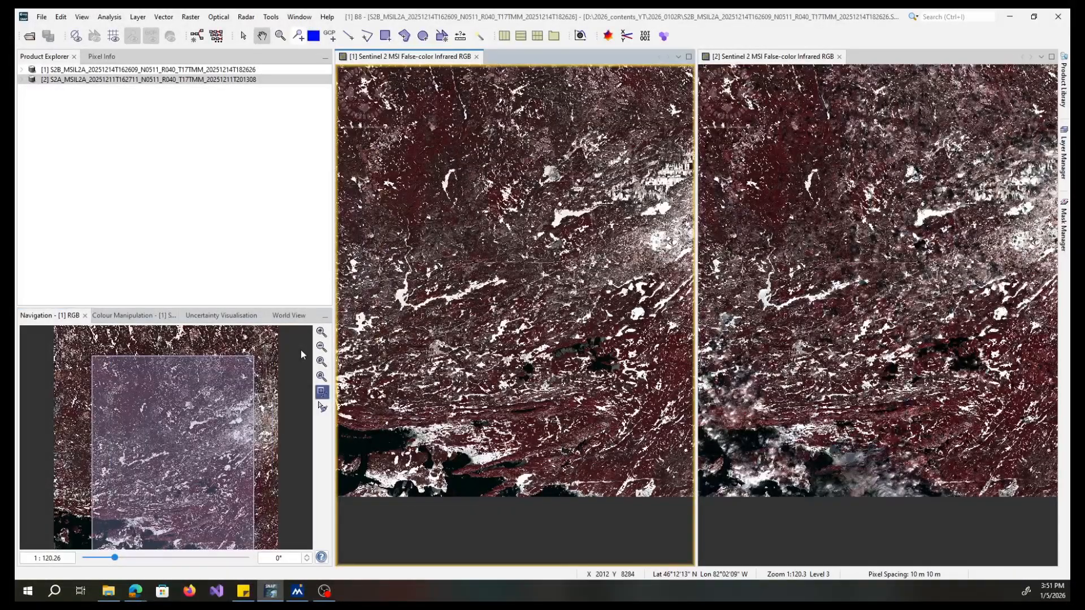
scroll(472, 390, up, 3)
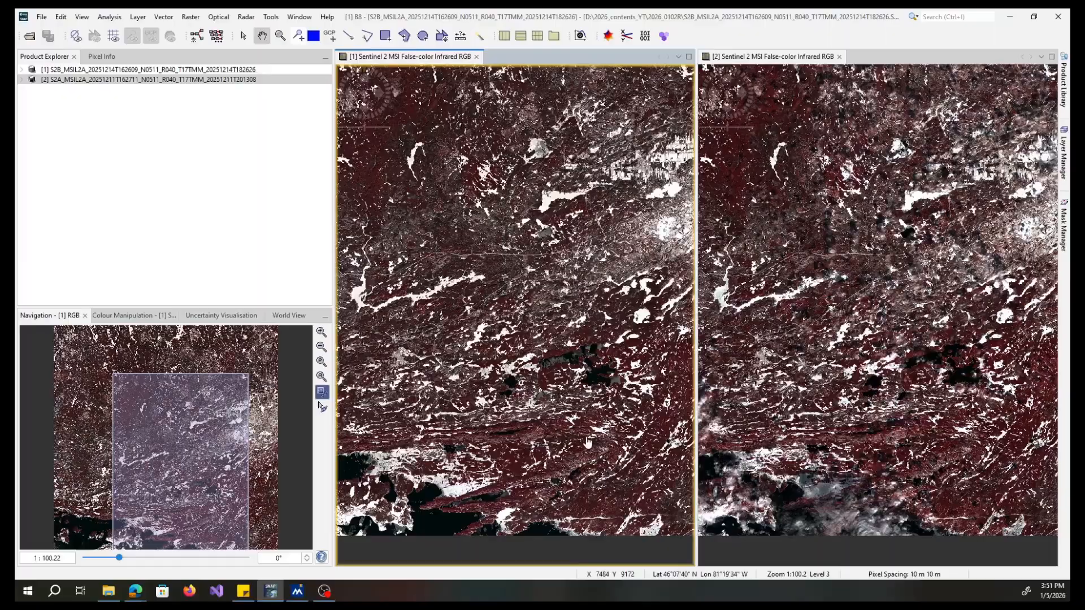
drag(588, 443, 611, 338)
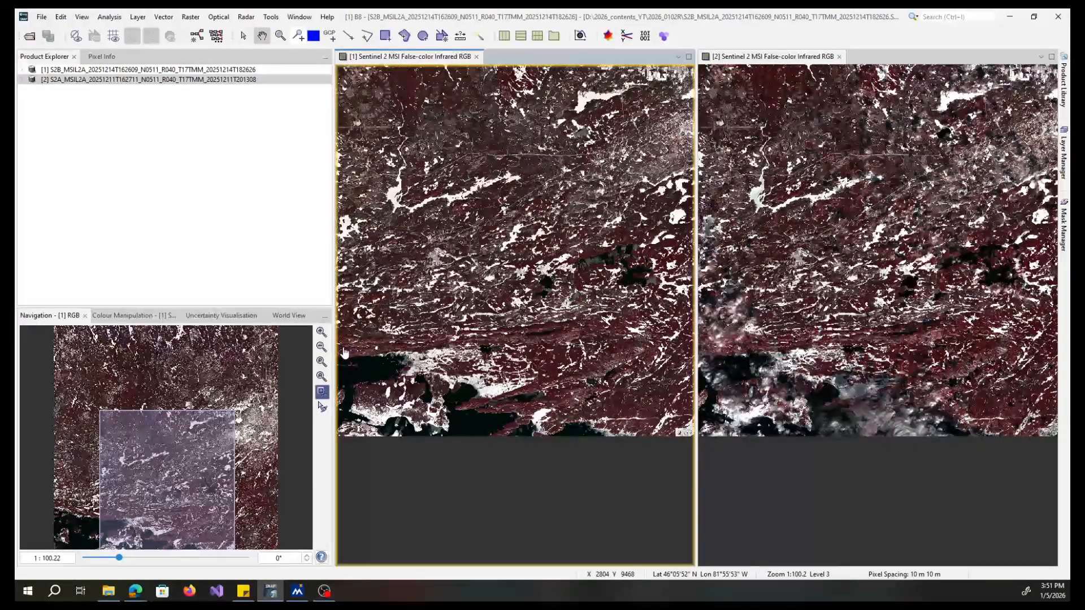
scroll(510, 358, up, 2)
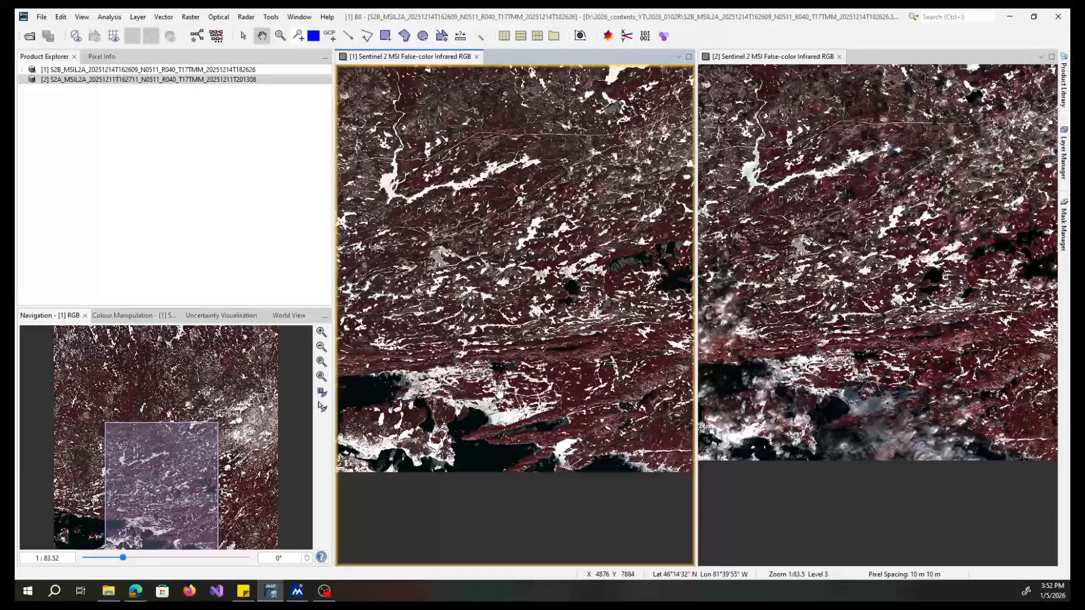
click(190, 16)
mouse_move(243, 166)
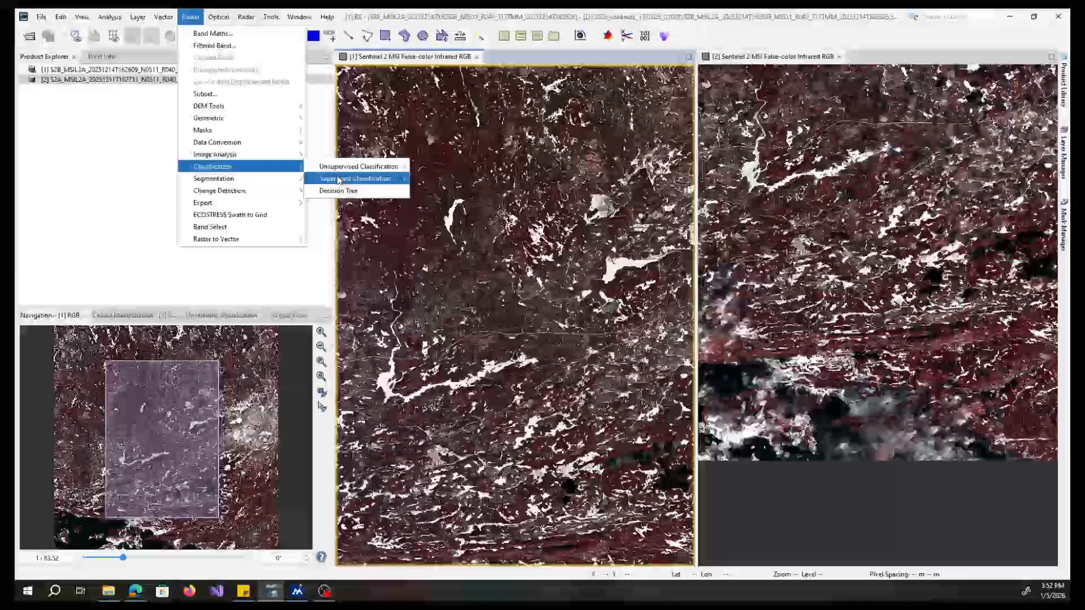
click(338, 190)
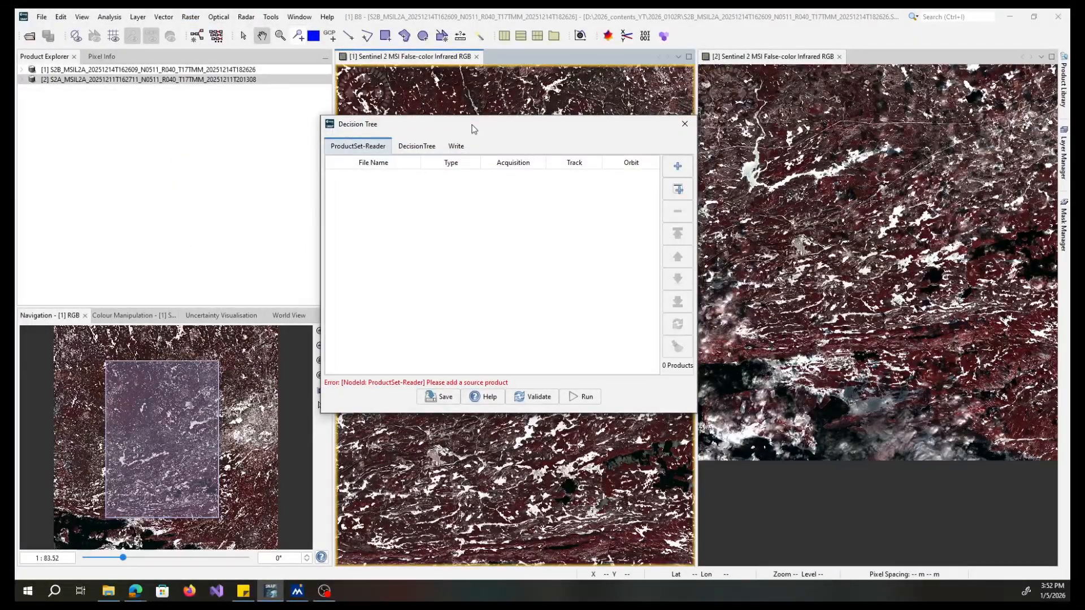
click(427, 149)
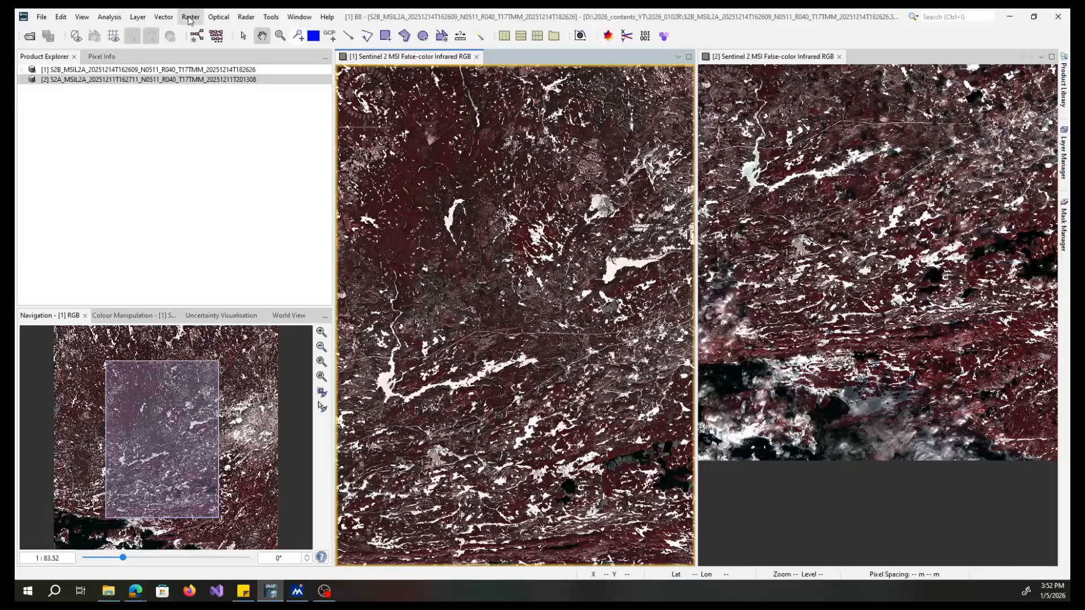
- Open the Random Forest Classifier tool and review its classifier parameters before closing it
click(189, 18)
mouse_move(243, 166)
mouse_move(355, 179)
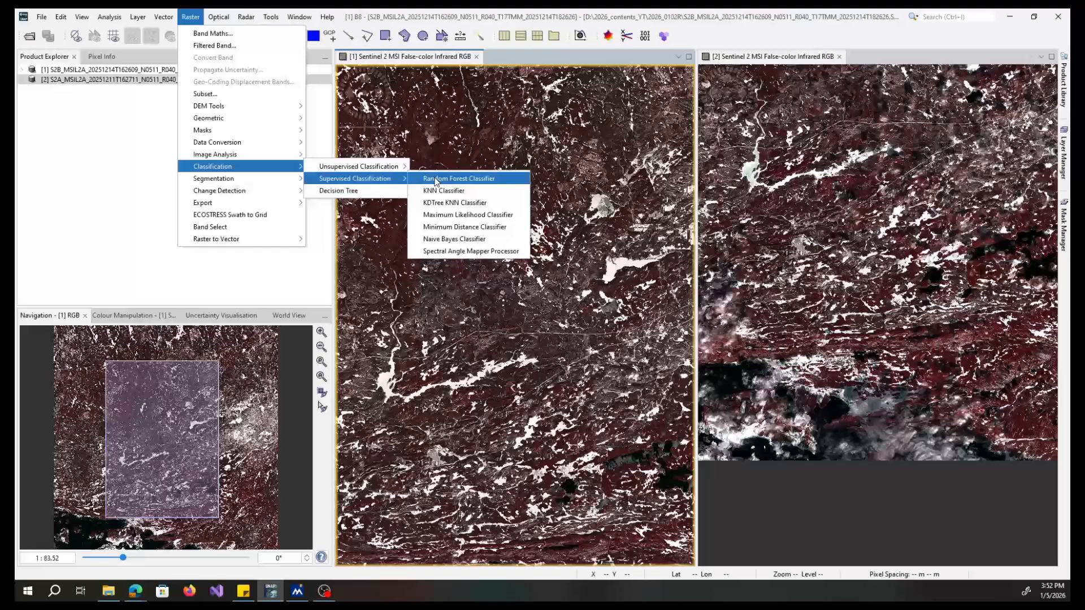
click(436, 180)
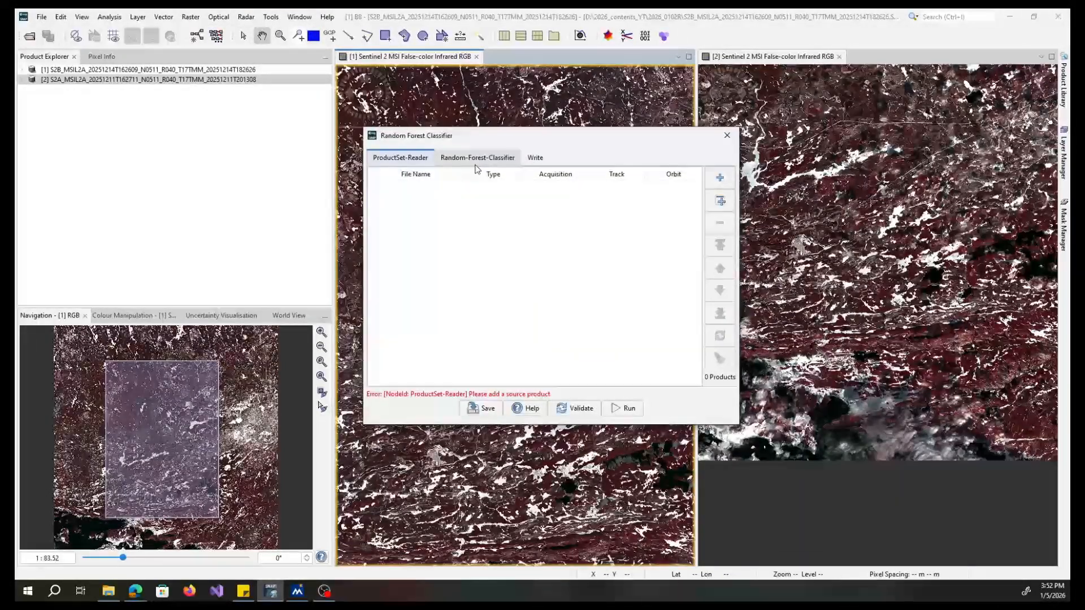
click(485, 161)
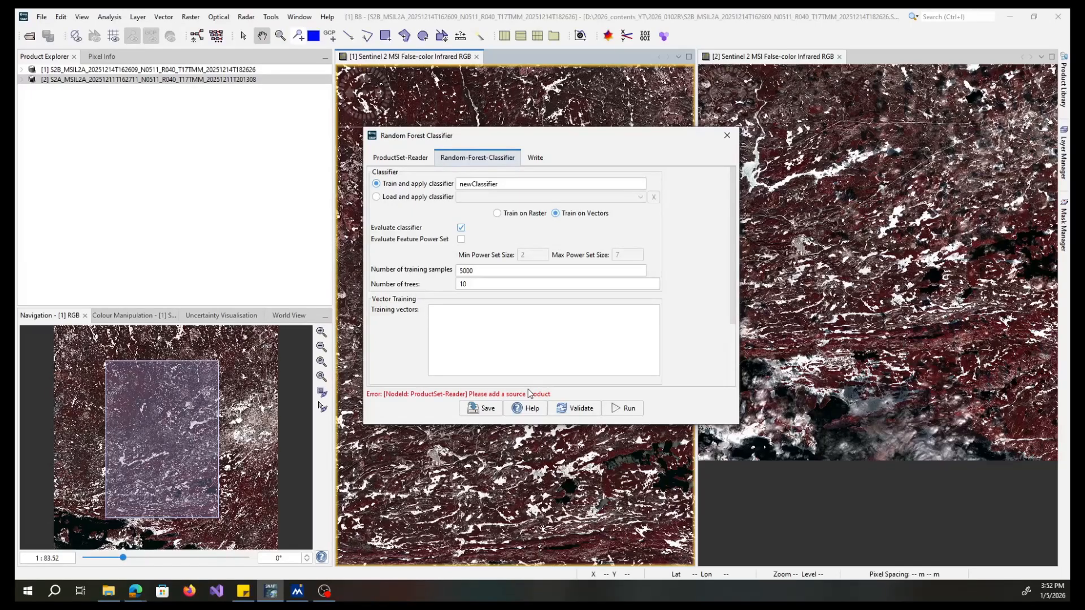
click(727, 139)
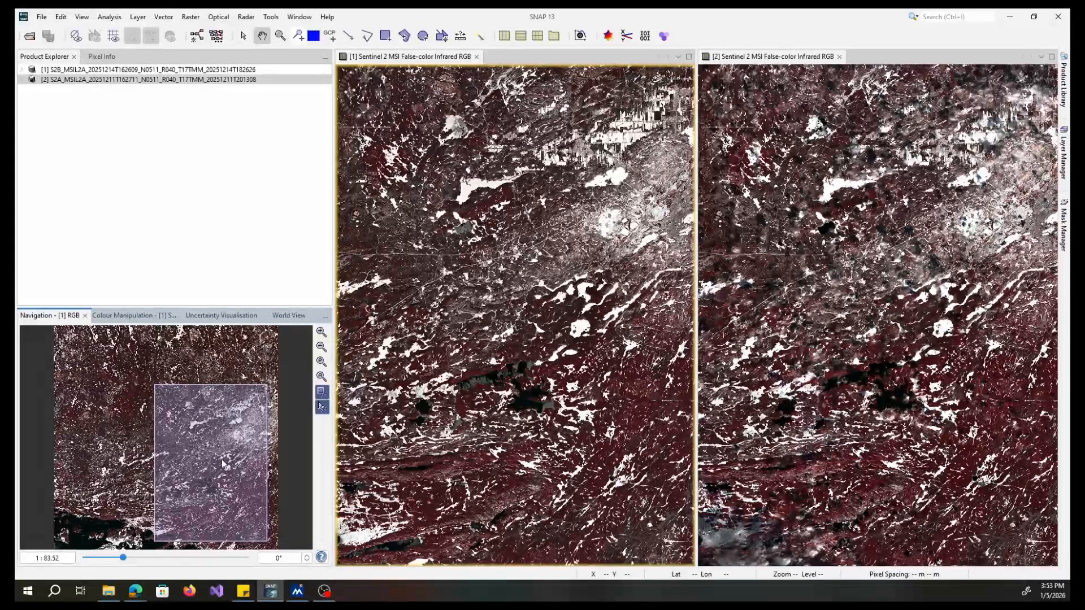
- Zoom in on the Sudbury urban area in both synchronised views
click(325, 334)
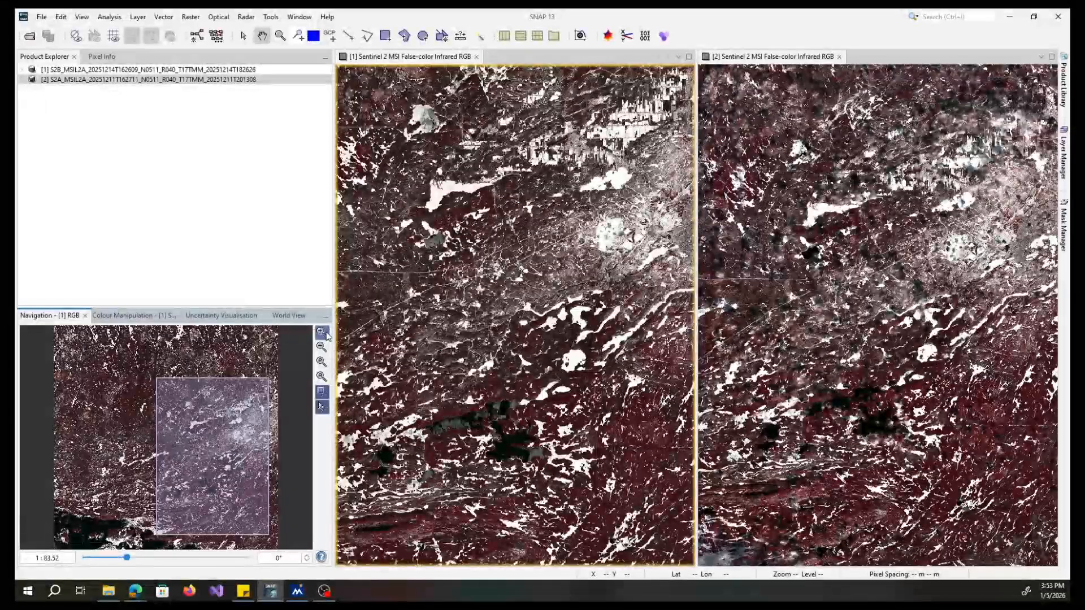
click(322, 332)
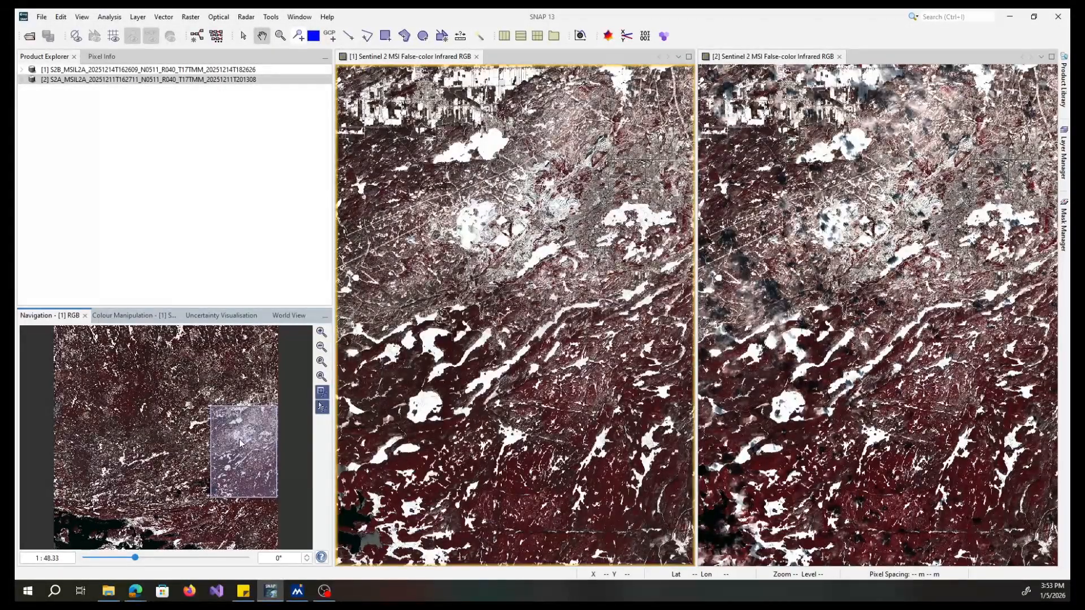
drag(242, 442, 244, 418)
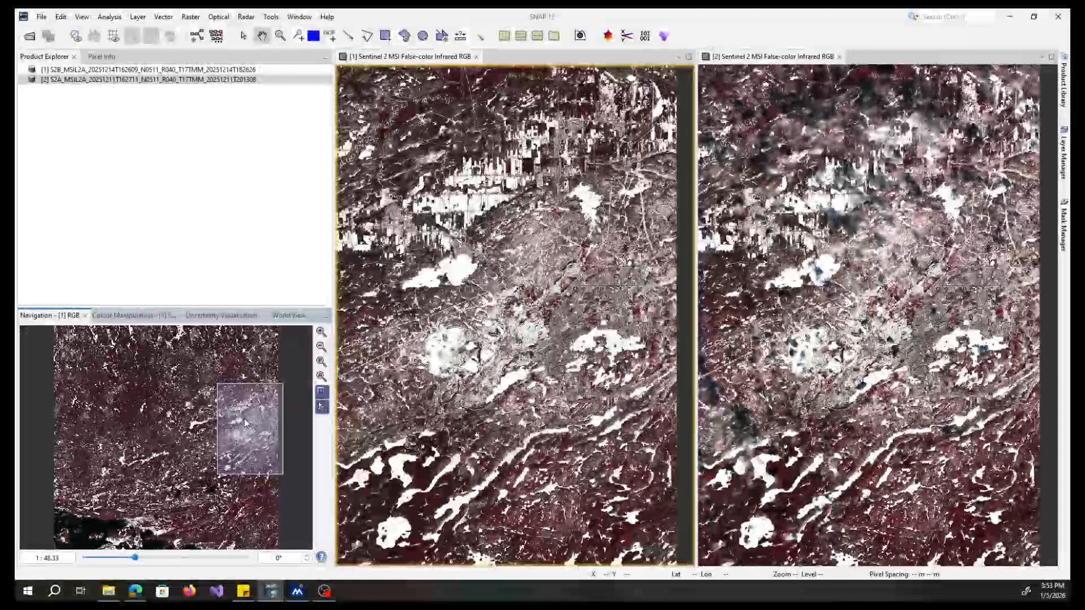
drag(244, 418, 242, 418)
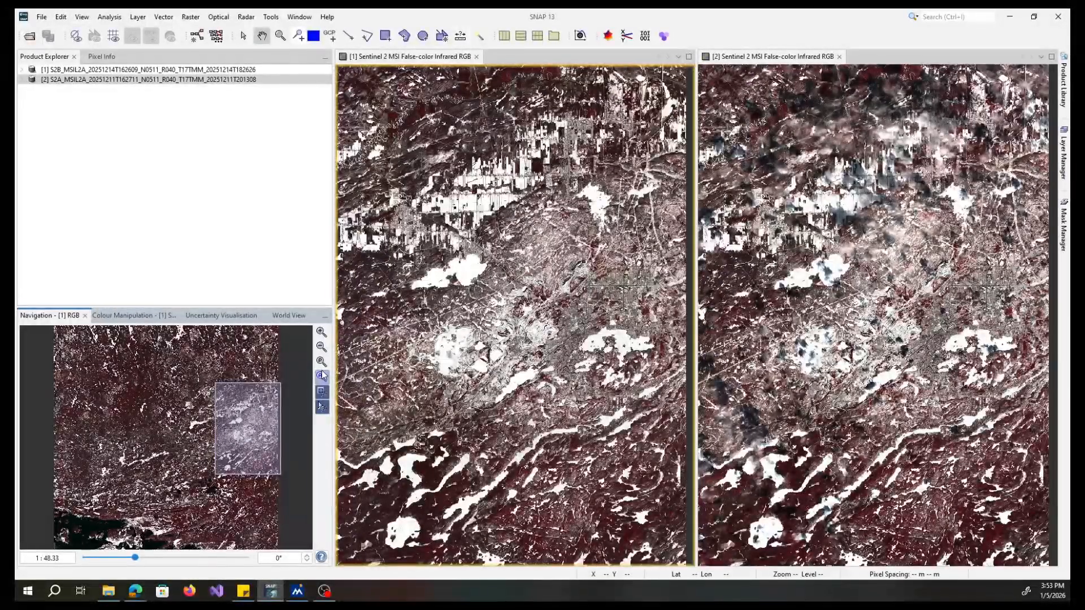
click(322, 332)
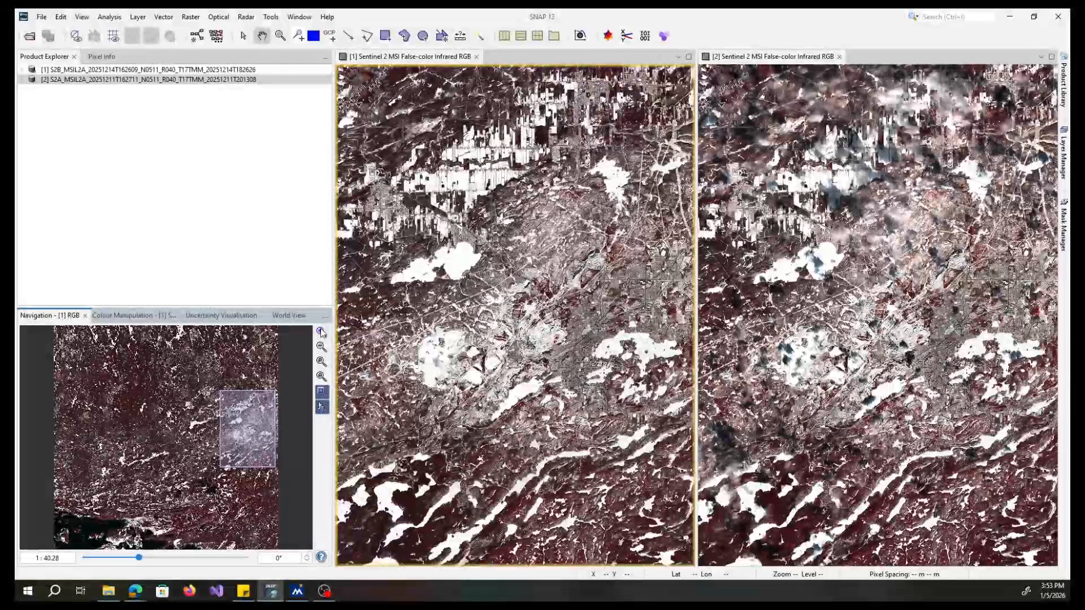